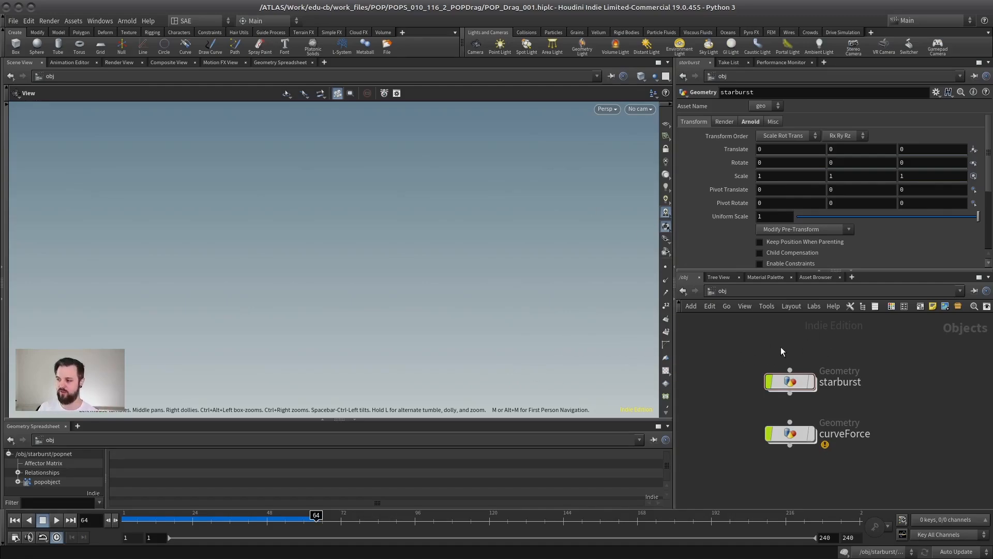
# Step: Look inside the starburst object's popnet and return to the starburst geometry level
pyautogui.doubleClick(784, 382)
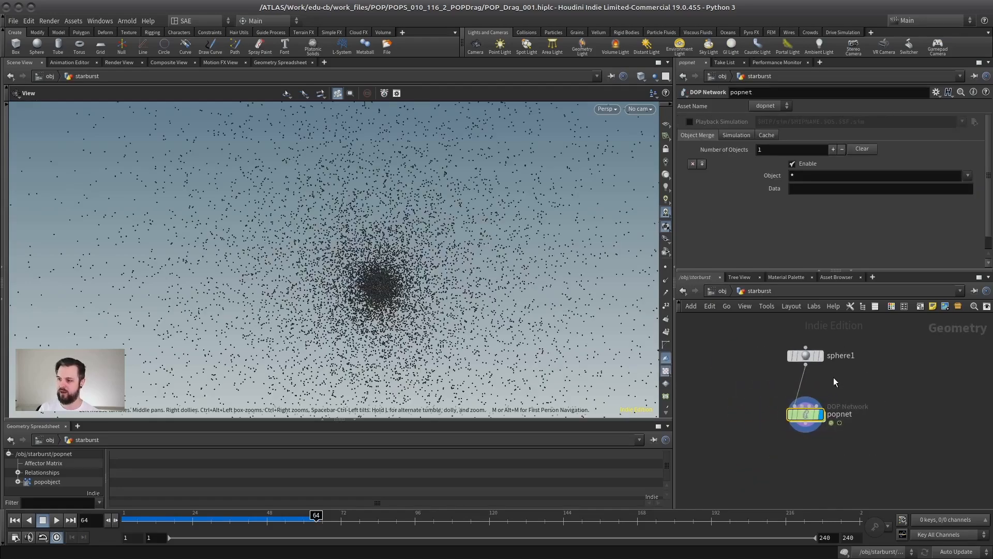
pyautogui.doubleClick(806, 417)
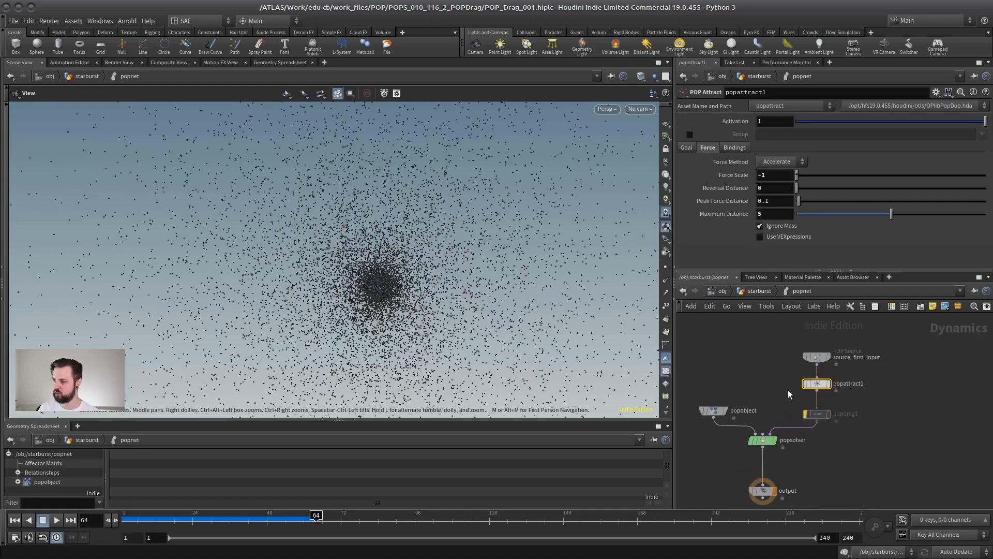
pyautogui.click(759, 290)
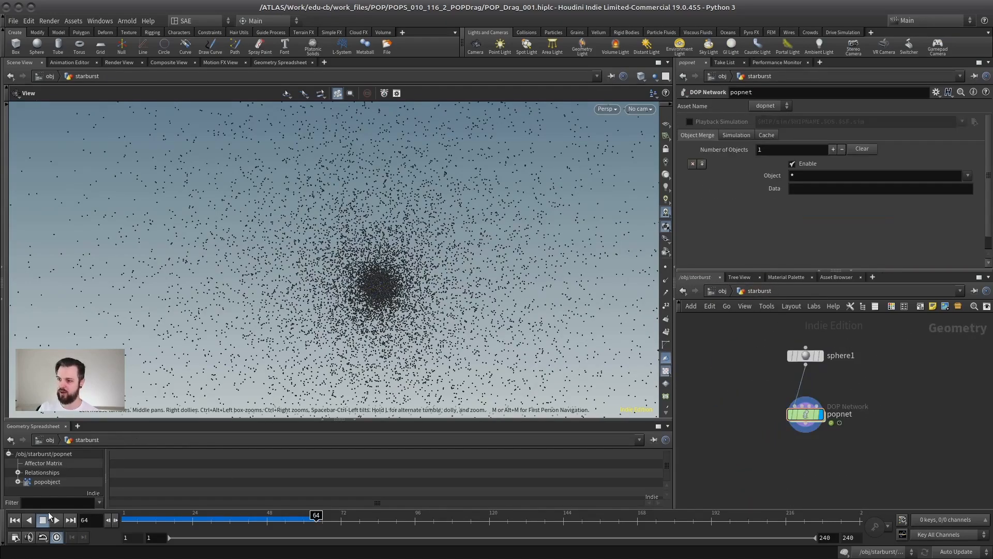
# Step: Play the starburst particle simulation from the first frame and view the spread of the particles
pyautogui.click(15, 520)
pyautogui.click(56, 520)
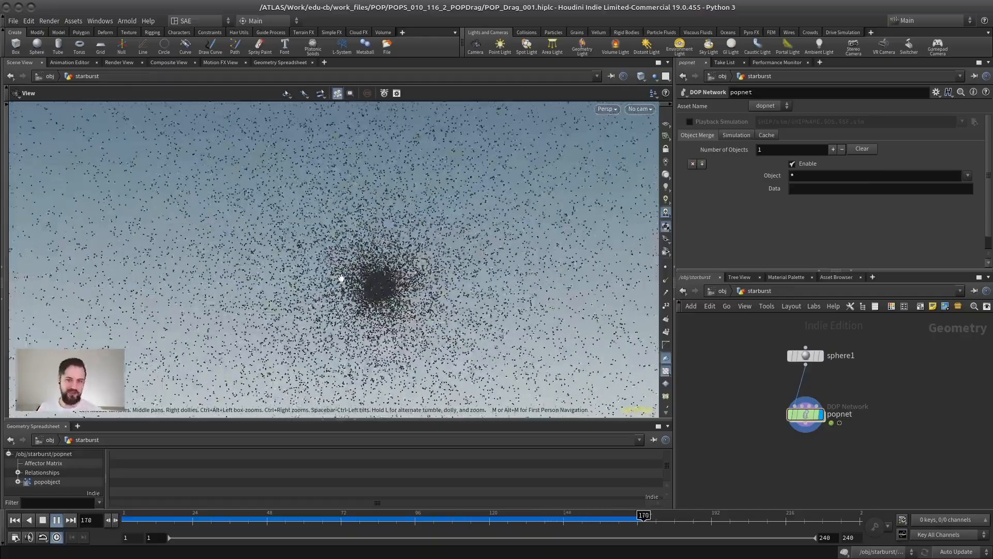
pyautogui.click(42, 520)
pyautogui.keyDown('alt'); pyautogui.moveTo(295, 300); pyautogui.dragTo(400, 282); pyautogui.keyUp('alt')
pyautogui.moveTo(400, 282); pyautogui.dragTo(241, 329, button='right')
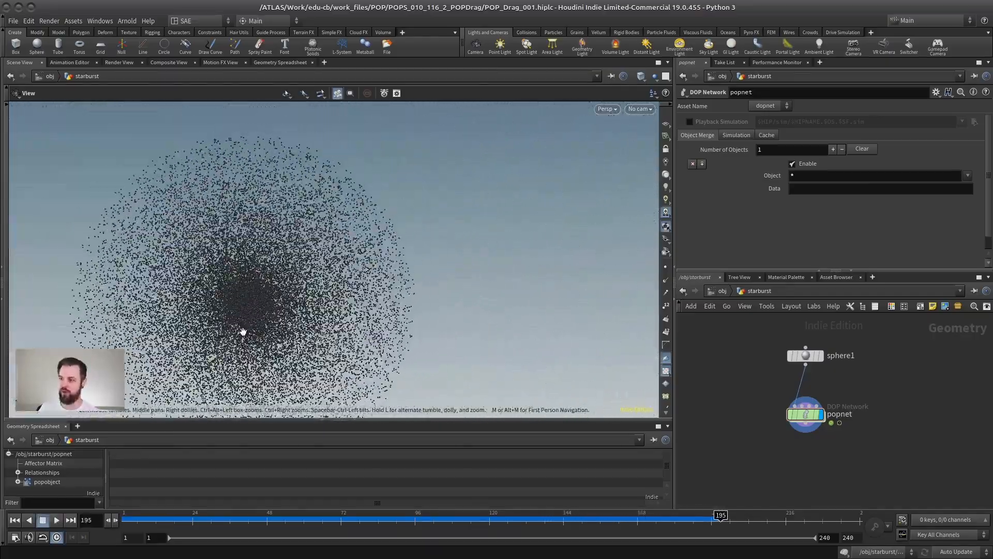
pyautogui.click(60, 520)
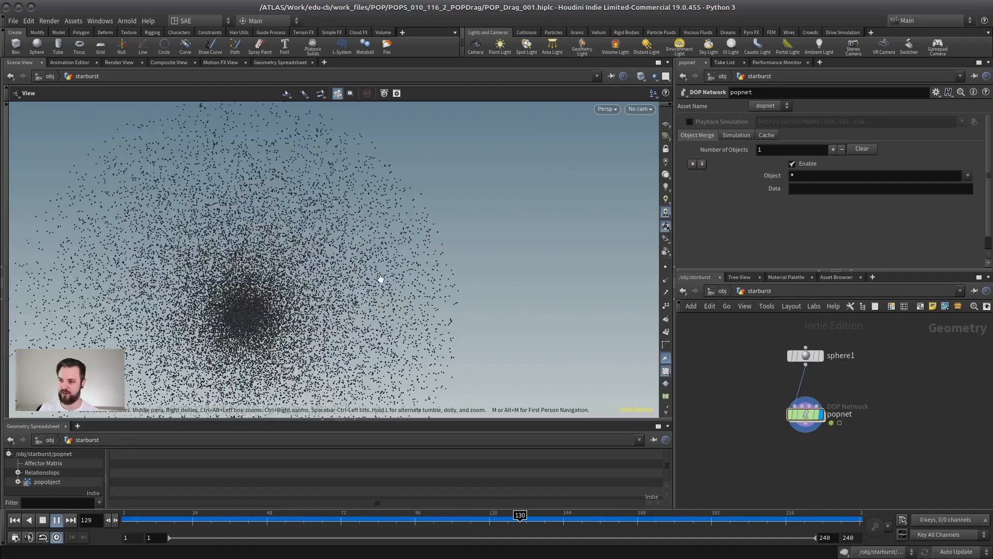
pyautogui.click(43, 521)
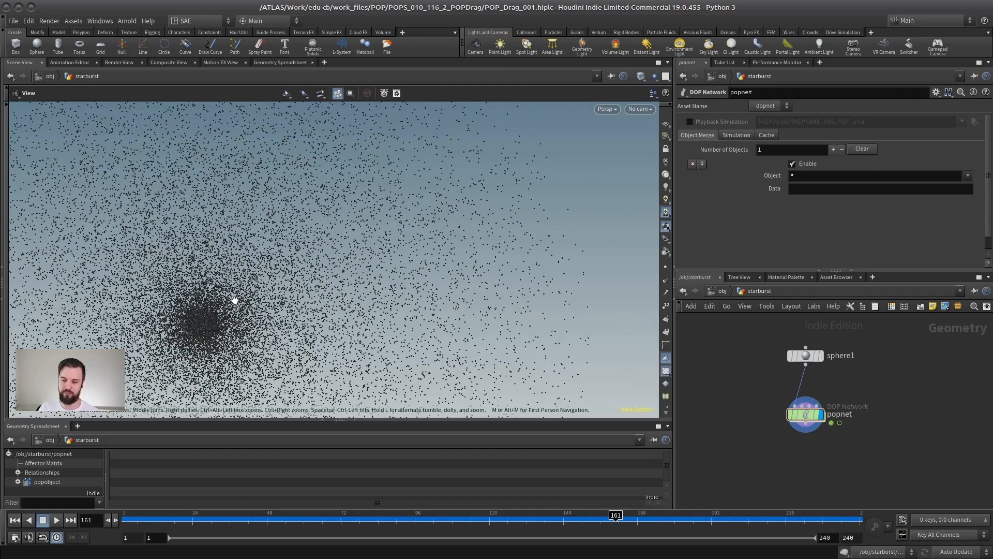
# Step: Turn off the bypass on popdrag1 inside the starburst popnet and replay the simulation from the first frame
pyautogui.doubleClick(806, 413)
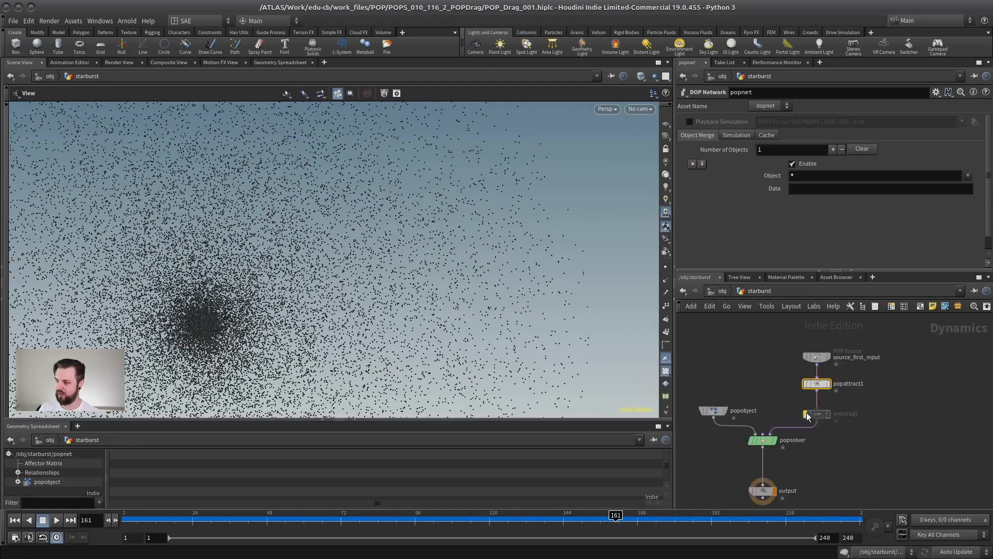
pyautogui.click(806, 411)
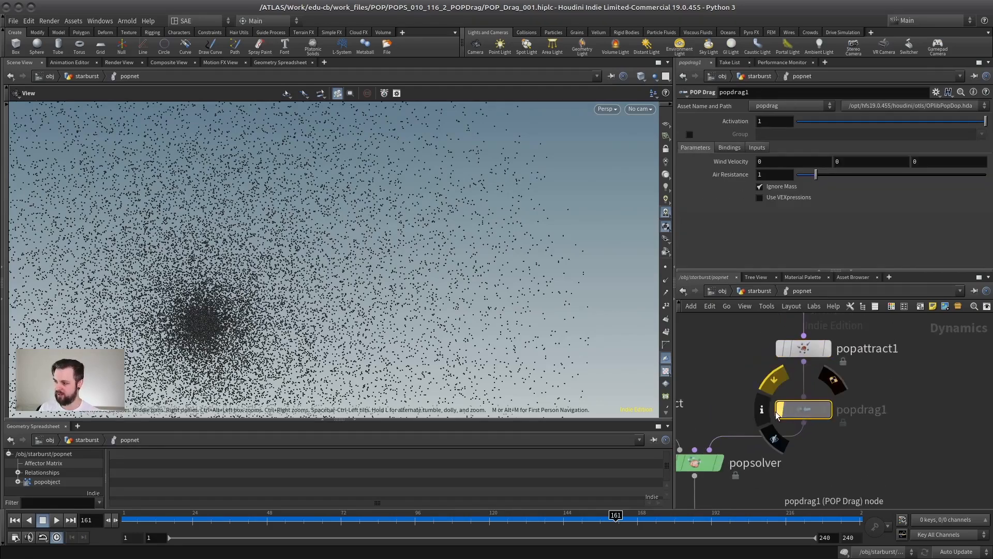
pyautogui.press('b')
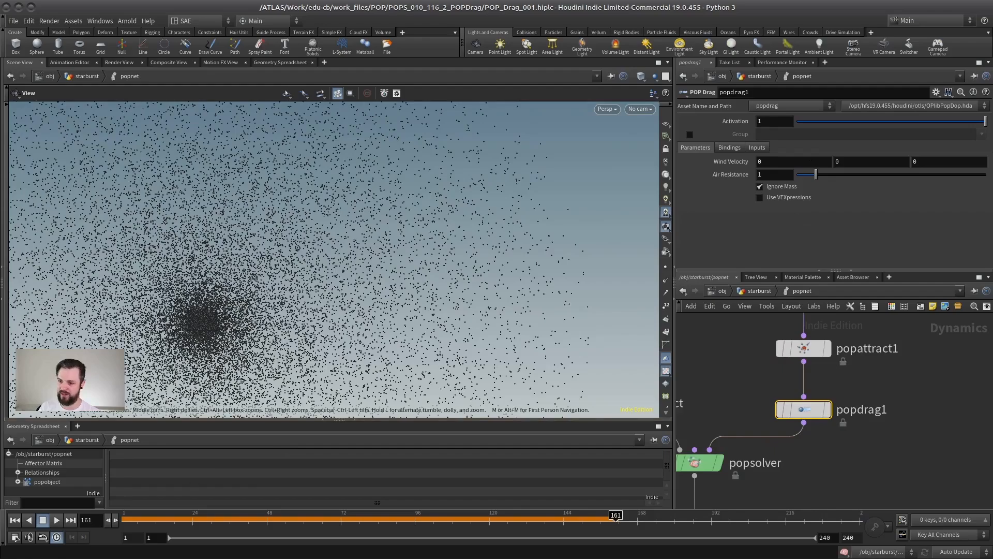
pyautogui.click(14, 520)
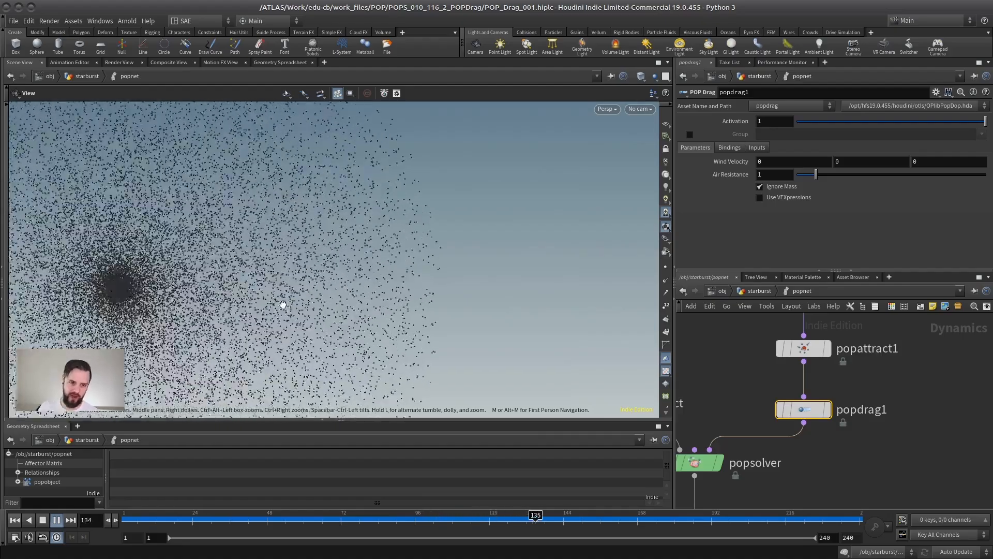
pyautogui.click(43, 522)
# Step: Leave starburst for the object level and open the popnet inside the curveForce object
pyautogui.click(753, 291)
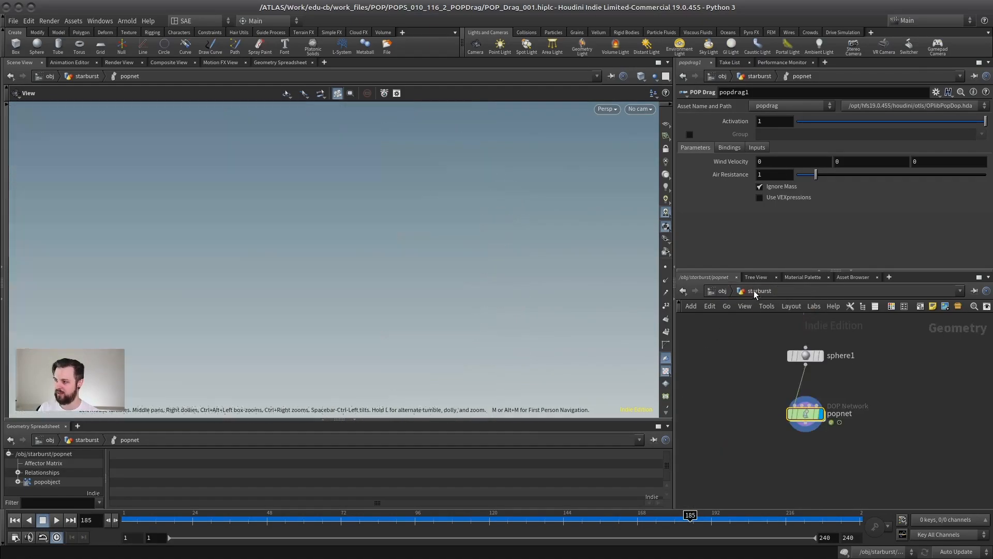
pyautogui.click(734, 290)
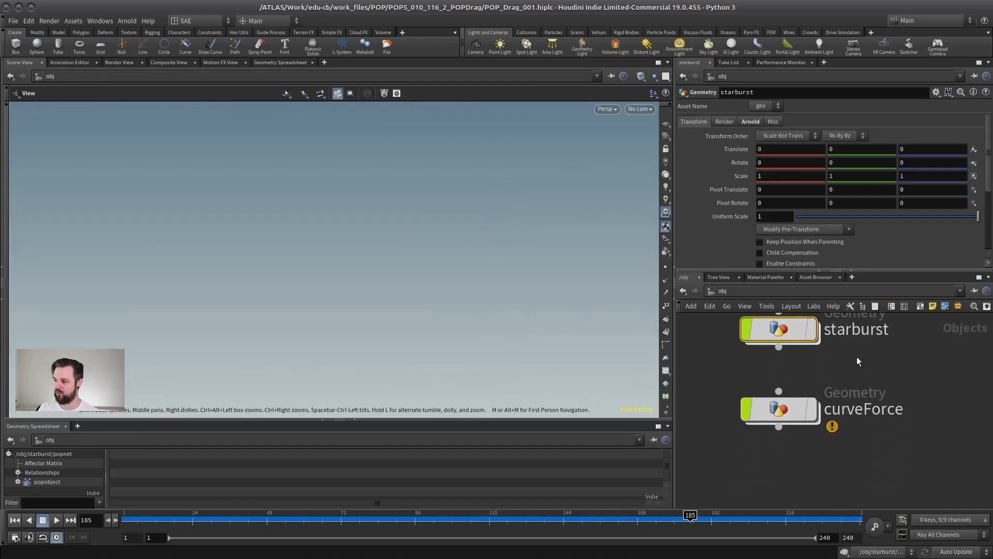
pyautogui.click(774, 408)
pyautogui.press('i')
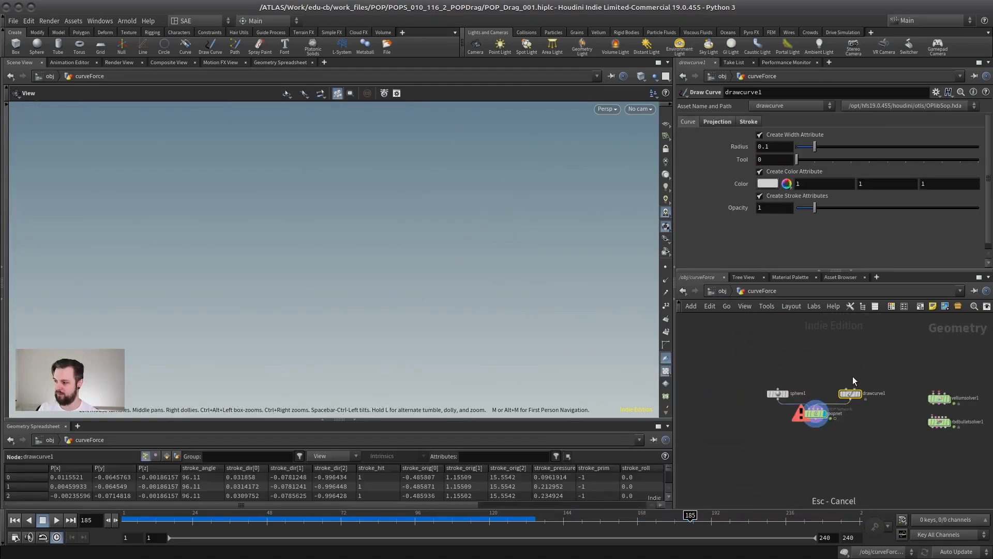
pyautogui.doubleClick(779, 443)
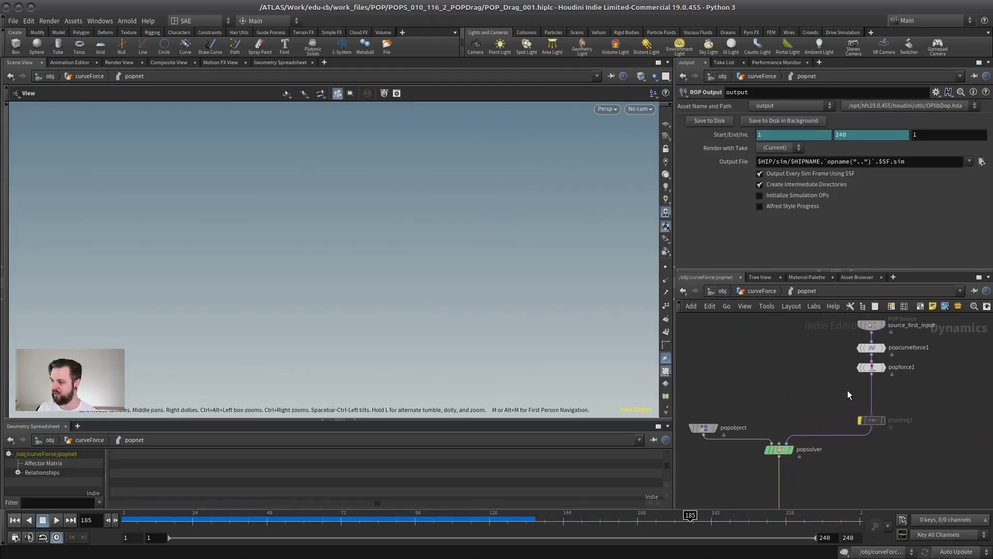
# Step: Play the curveForce simulation from the first frame, view it at the geometry level, and rewind it
pyautogui.click(15, 520)
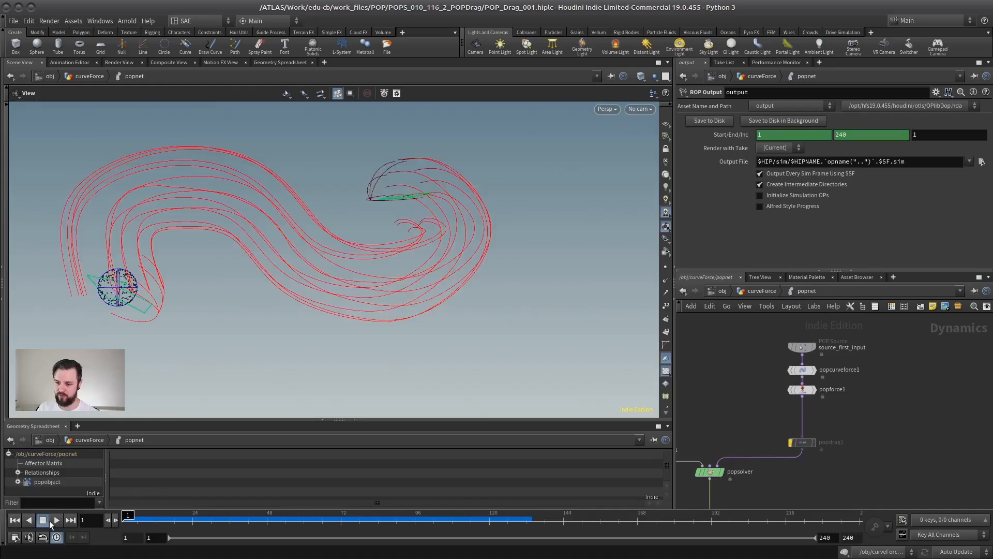
pyautogui.click(57, 520)
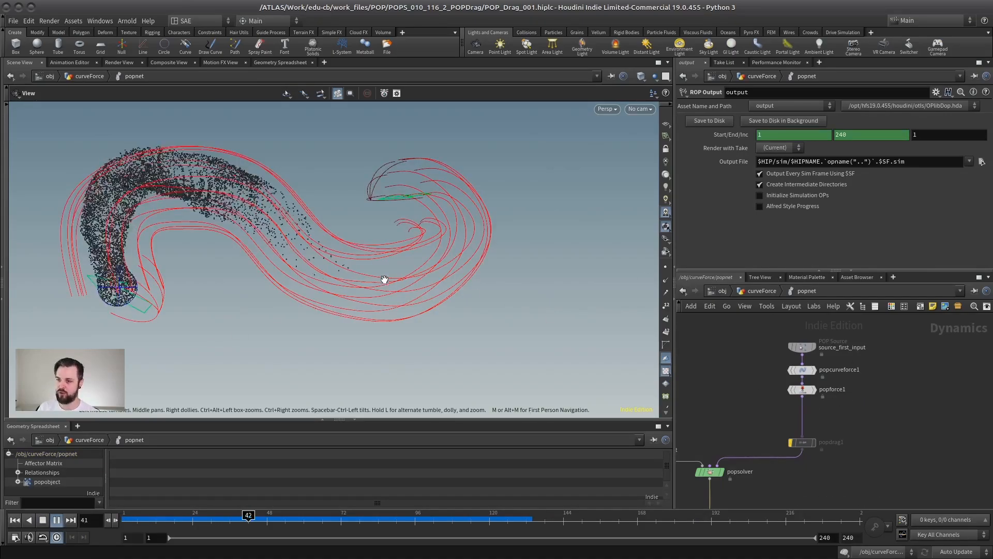
pyautogui.click(755, 291)
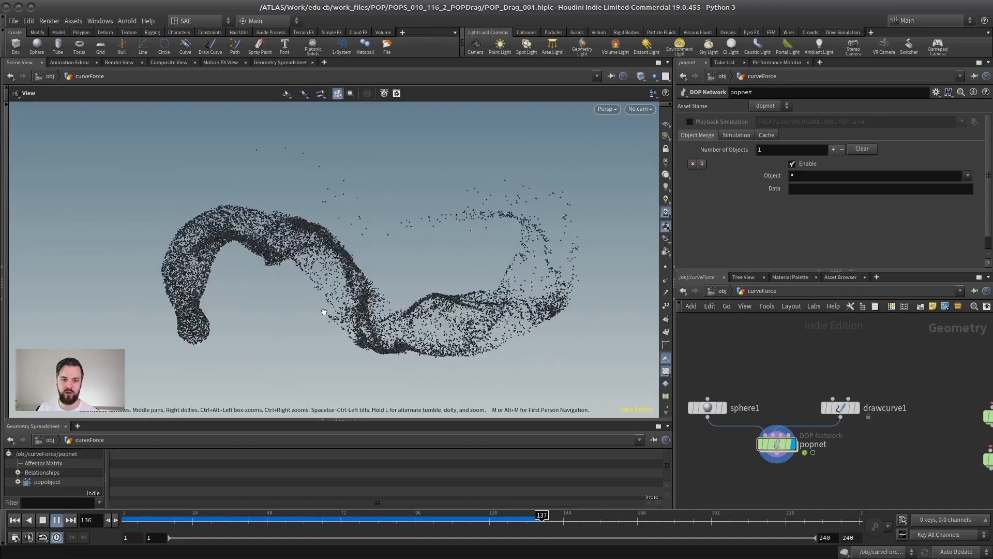
pyautogui.click(57, 520)
pyautogui.click(14, 520)
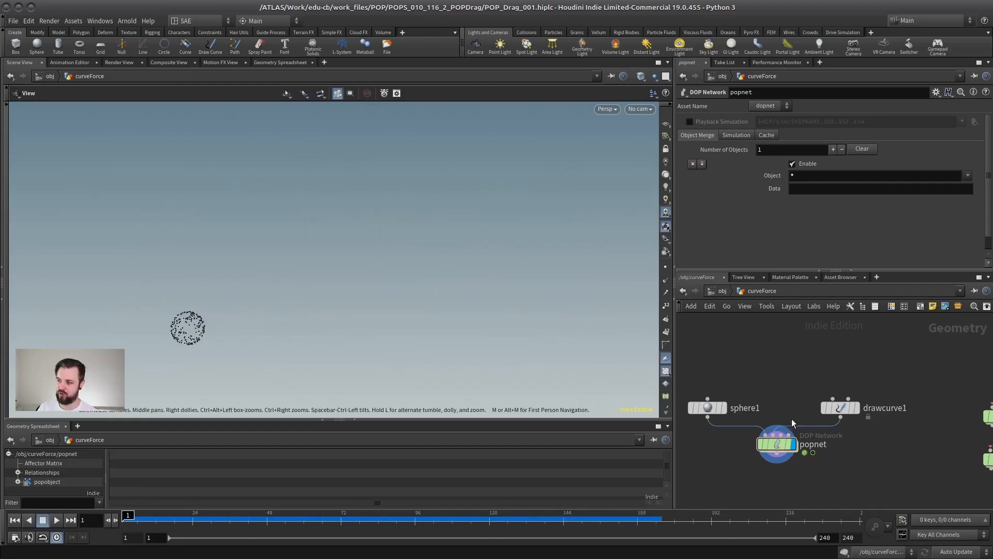
# Step: Open the curveForce popnet and turn off the bypass on popdrag1
pyautogui.doubleClick(776, 443)
pyautogui.click(751, 476)
pyautogui.moveTo(850, 436); pyautogui.dragTo(873, 382, button='middle')
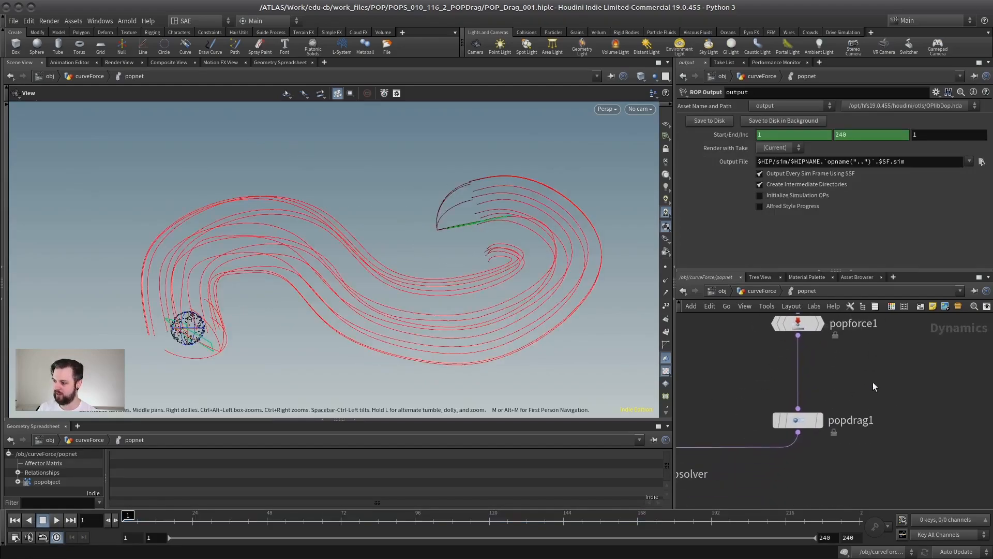
# Step: Reset popdrag1's Air Resistance to the default of 1 and play the simulation
pyautogui.click(799, 418)
pyautogui.moveTo(754, 392); pyautogui.dragTo(788, 391, button='middle')
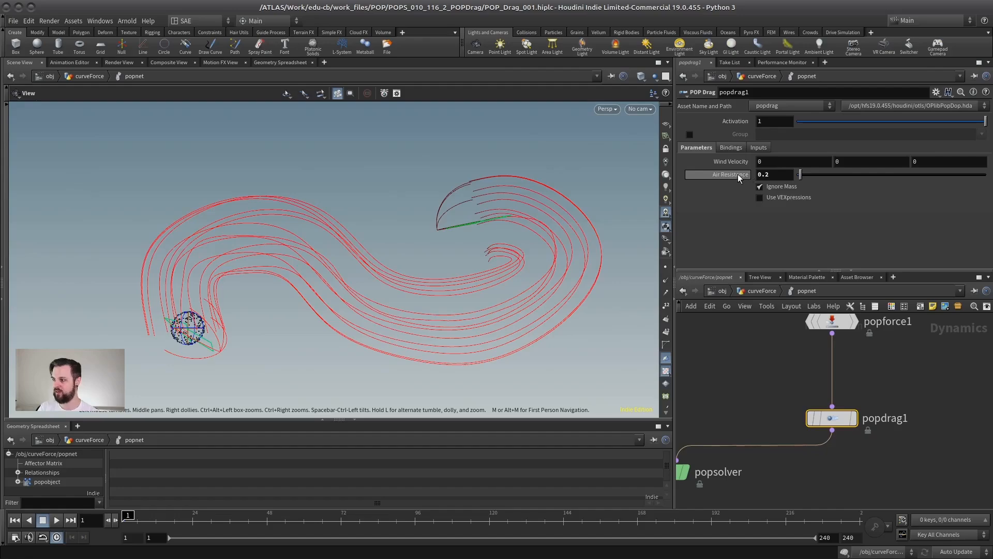
pyautogui.press('Return')
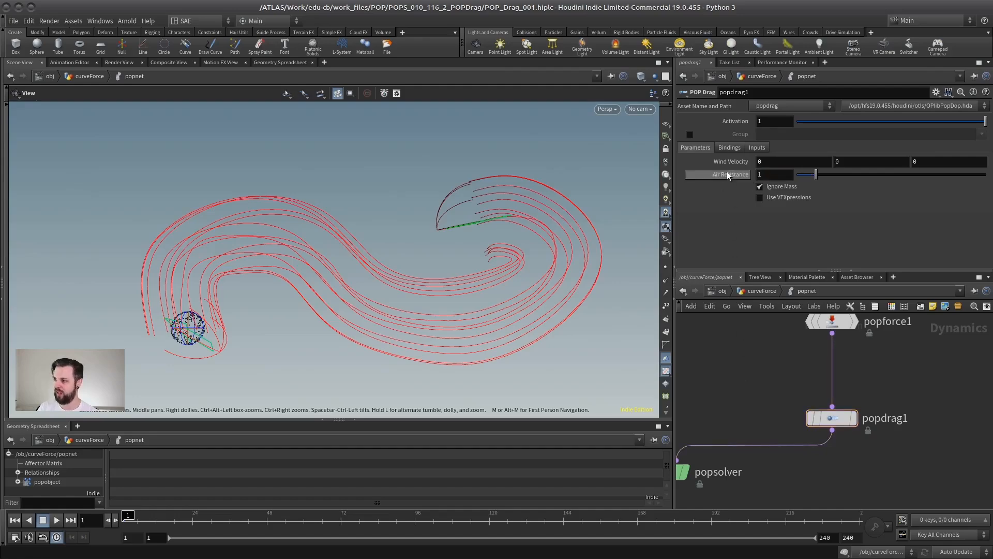
pyautogui.click(56, 520)
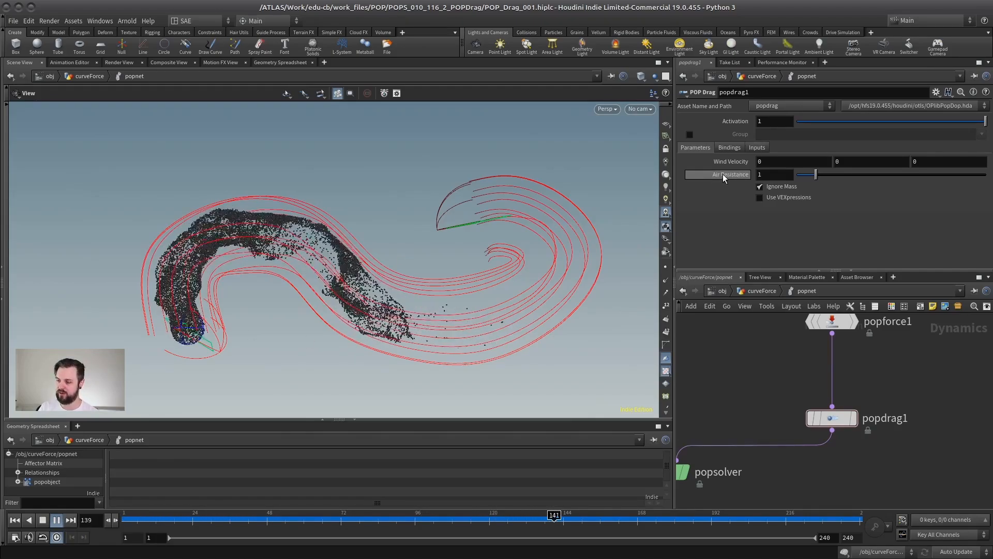
# Step: Set popdrag1's Air Resistance to 0.2 and replay the simulation from the first frame
pyautogui.moveTo(771, 175); pyautogui.dragTo(713, 247)
pyautogui.write('.2')
pyautogui.press('Return')
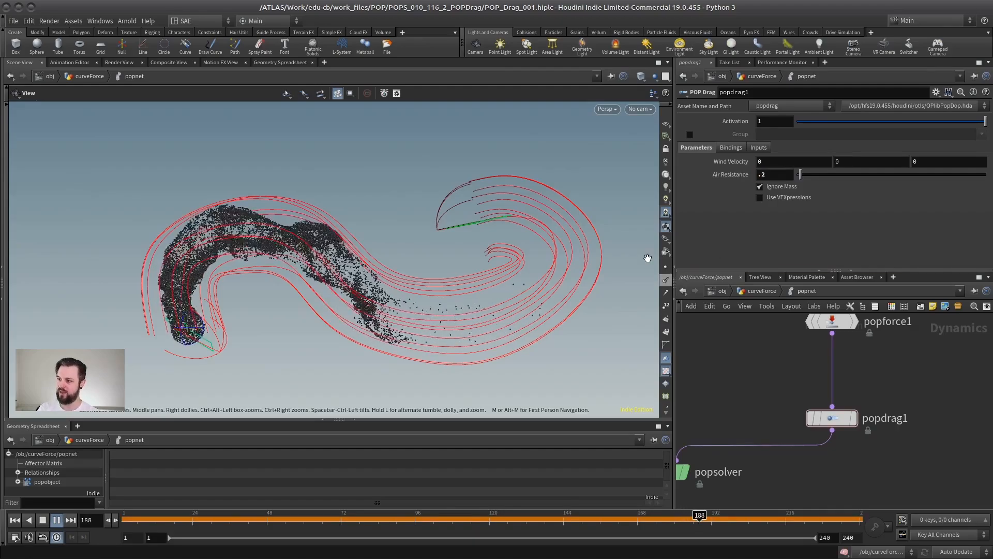
pyautogui.click(15, 520)
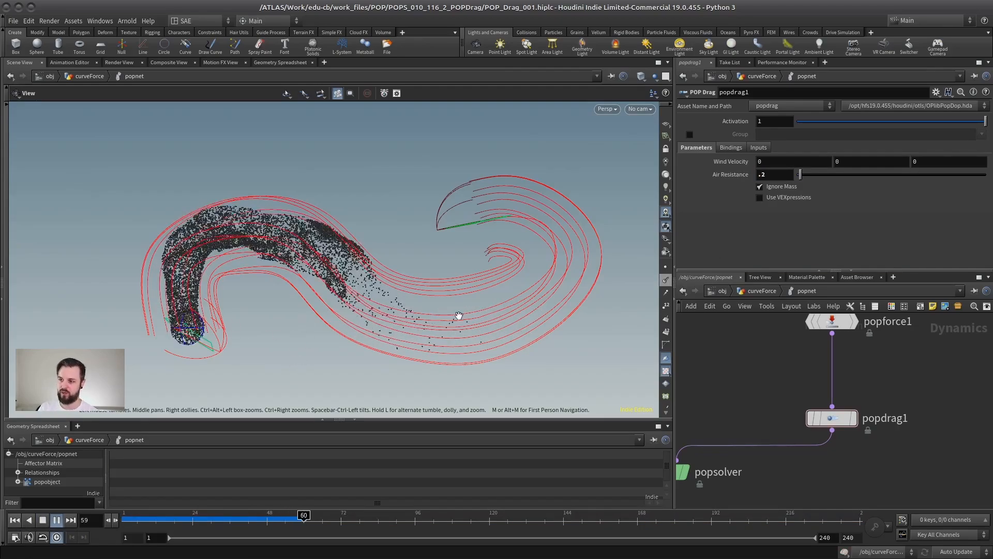
pyautogui.moveTo(773, 377); pyautogui.dragTo(782, 406, button='middle')
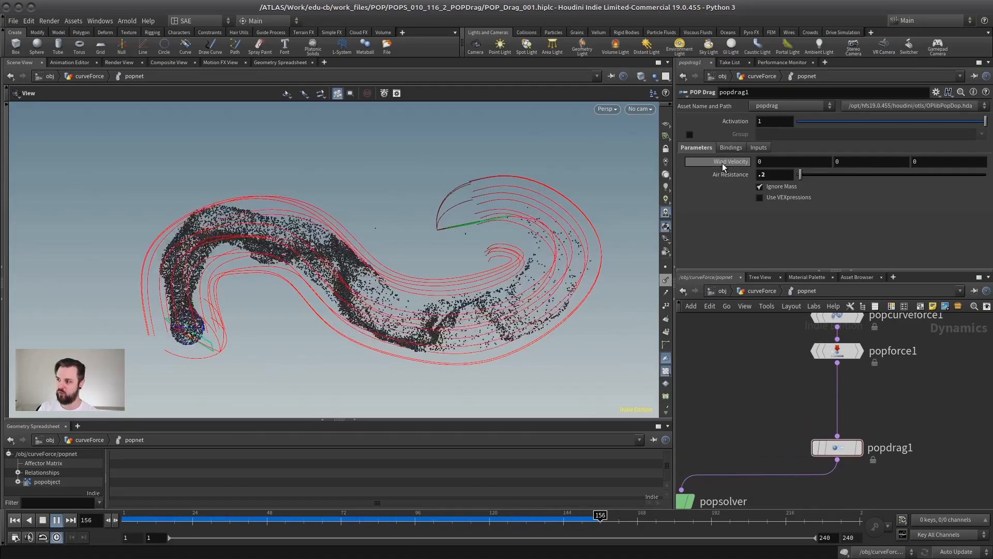
pyautogui.click(769, 162)
pyautogui.press('Tab')
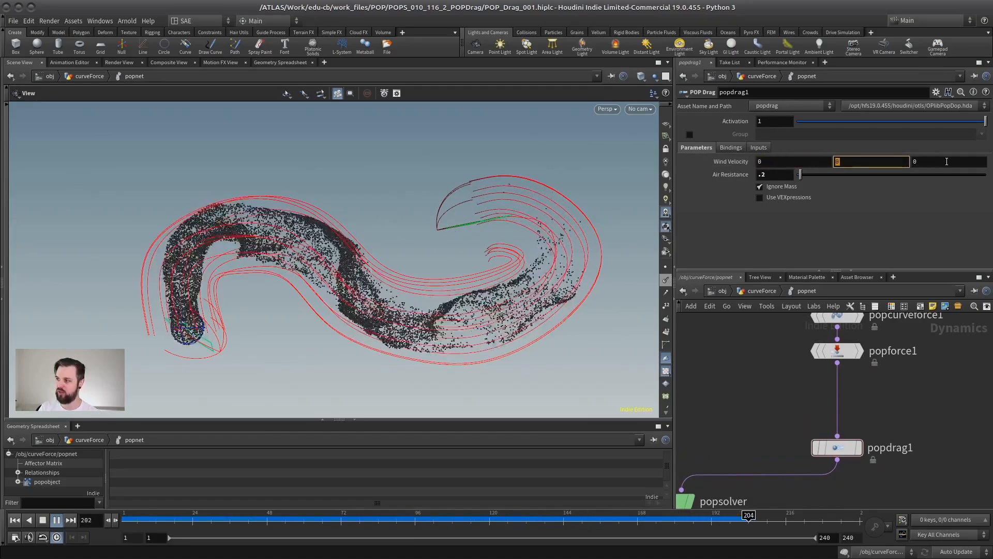
pyautogui.press('Tab')
pyautogui.hotkey('shift', 'Tab')
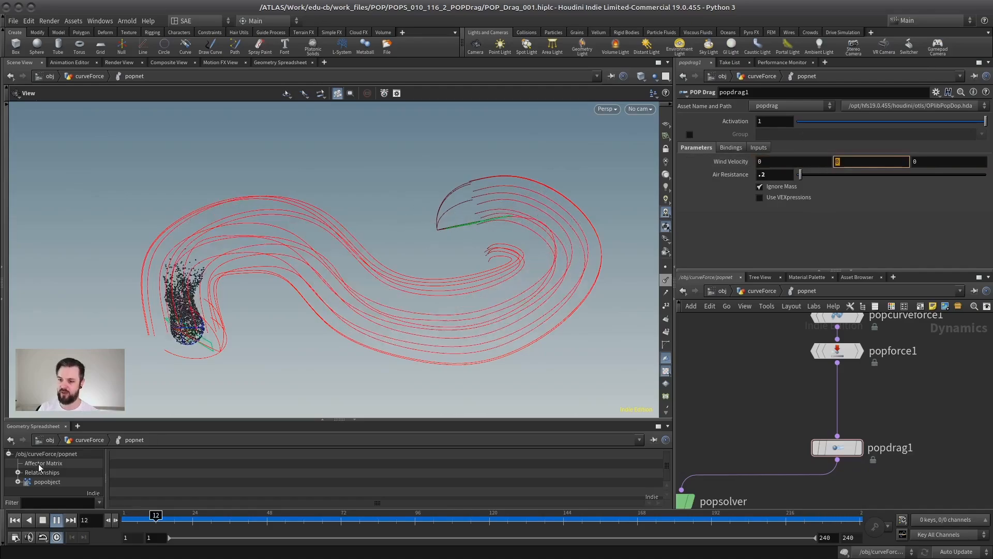
pyautogui.press('Return')
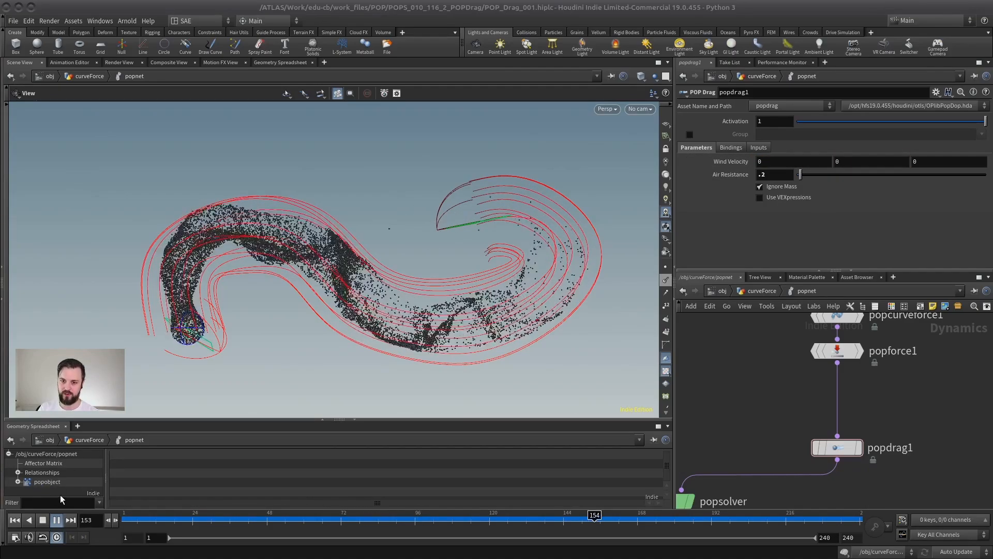
# Step: Stop playback and show popobject's Geometry data in an enlarged Geometry Spreadsheet
pyautogui.click(43, 519)
pyautogui.click(47, 482)
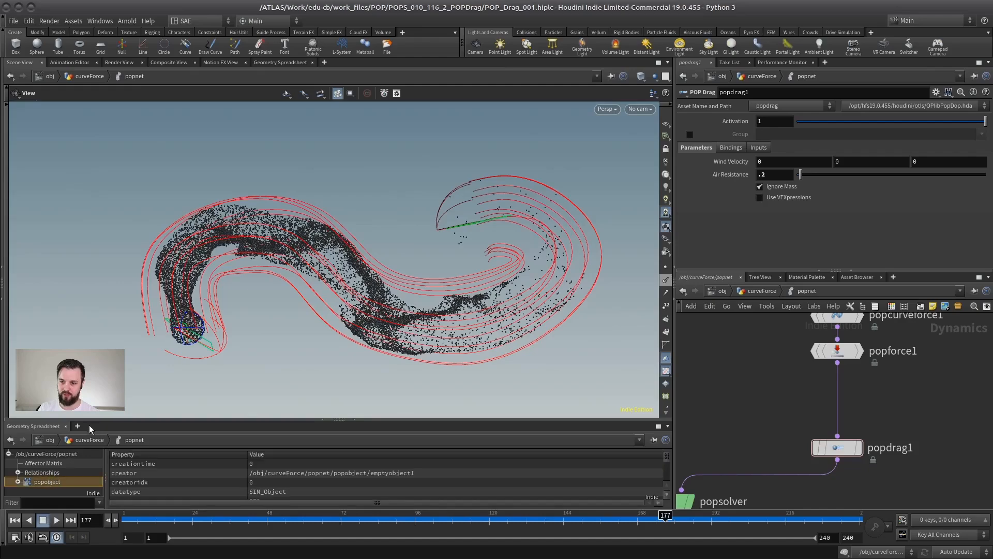
pyautogui.moveTo(89, 420); pyautogui.dragTo(89, 302)
pyautogui.click(18, 366)
pyautogui.click(73, 419)
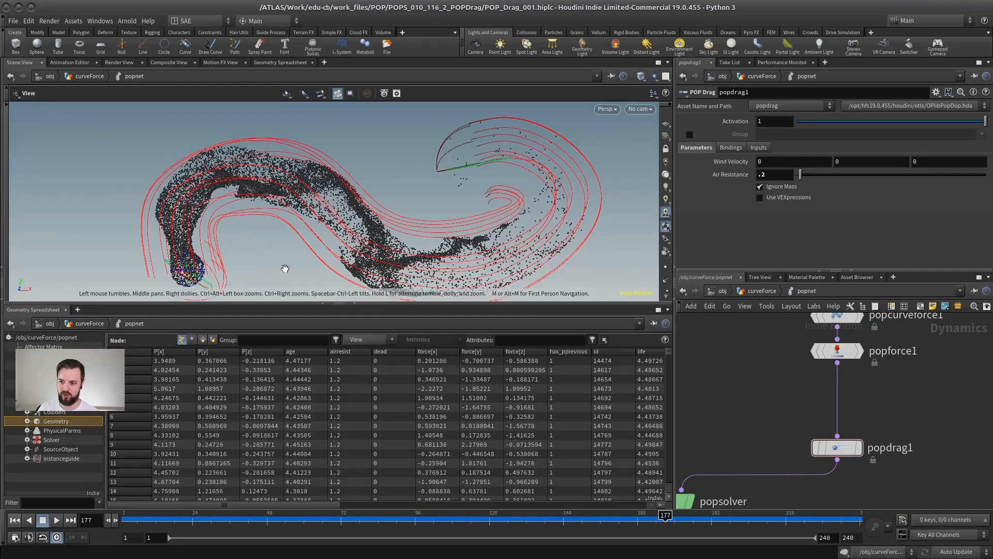
# Step: Filter the spreadsheet's attributes to targetv
pyautogui.click(528, 340)
pyautogui.write('tar')
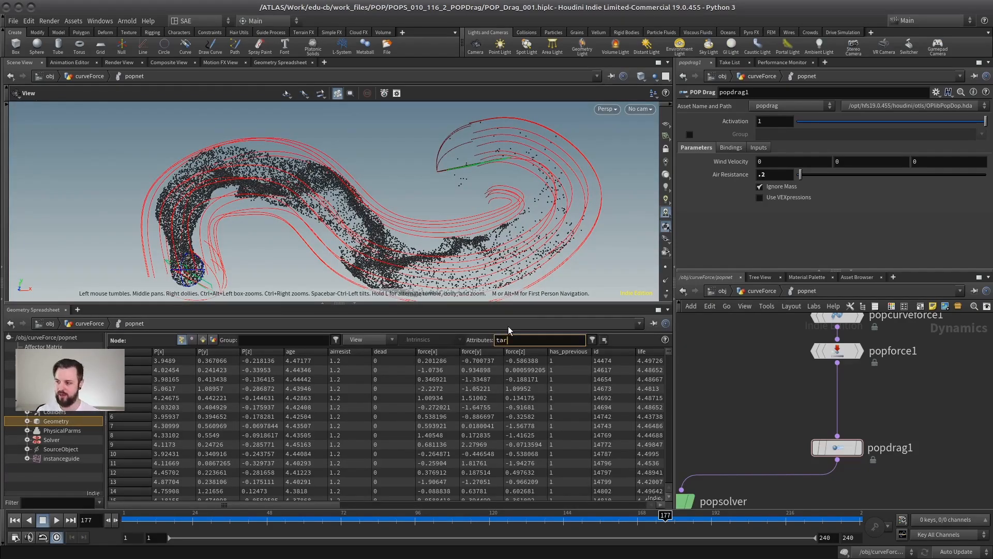
pyautogui.write('getv')
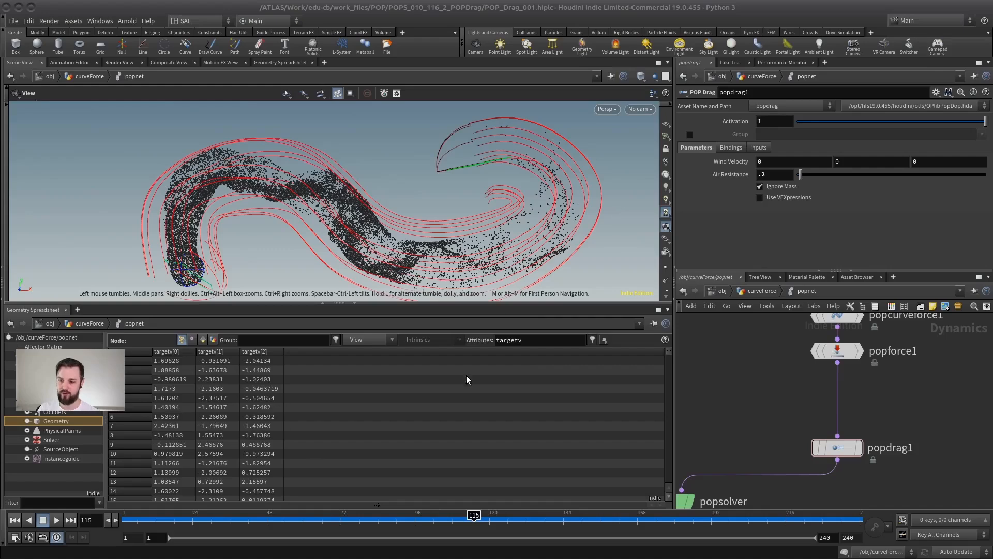
# Step: Bypass popcurveforce1 and replay the simulation from the first frame to watch the targetv values
pyautogui.moveTo(804, 410); pyautogui.dragTo(765, 449, button='middle')
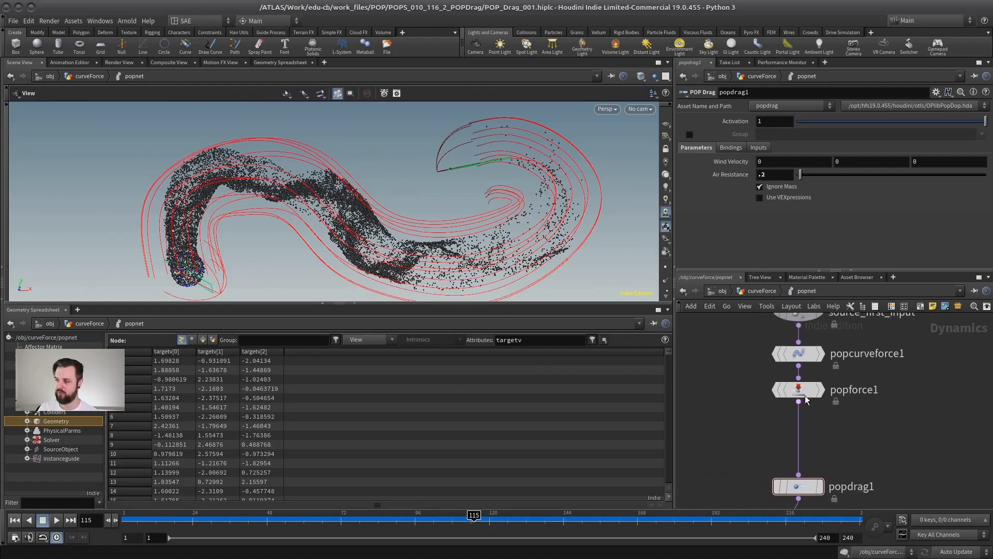
pyautogui.click(798, 353)
pyautogui.moveTo(775, 358)
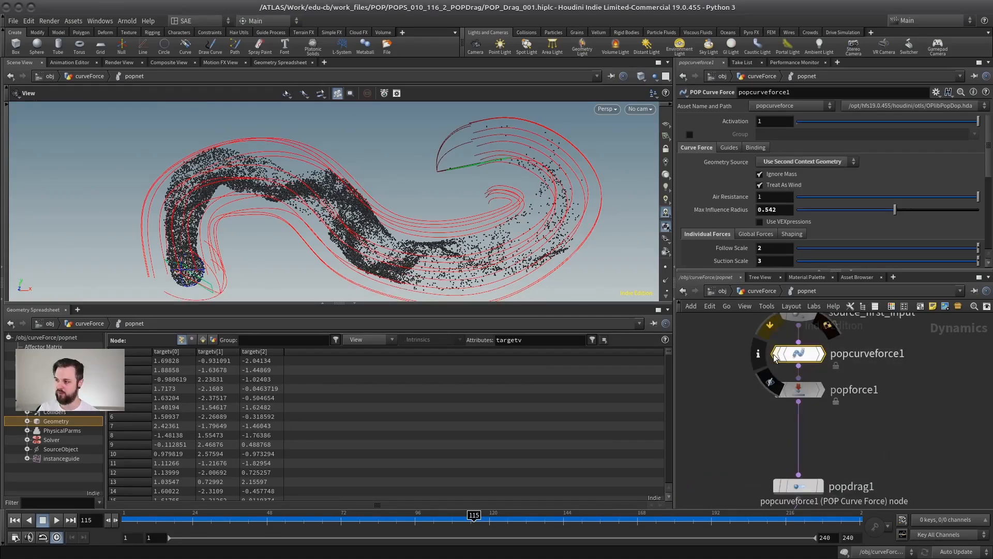
pyautogui.click(770, 325)
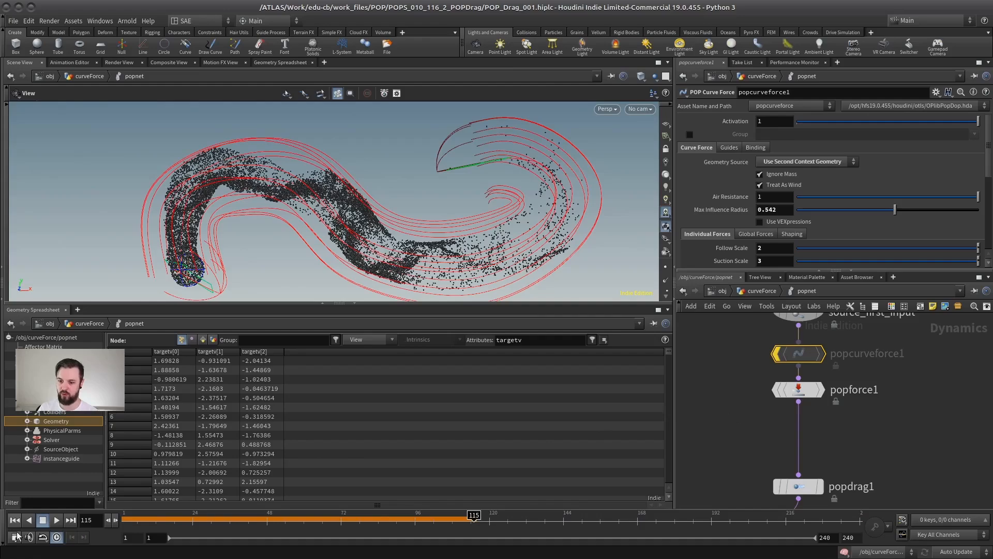
pyautogui.click(15, 521)
pyautogui.click(55, 523)
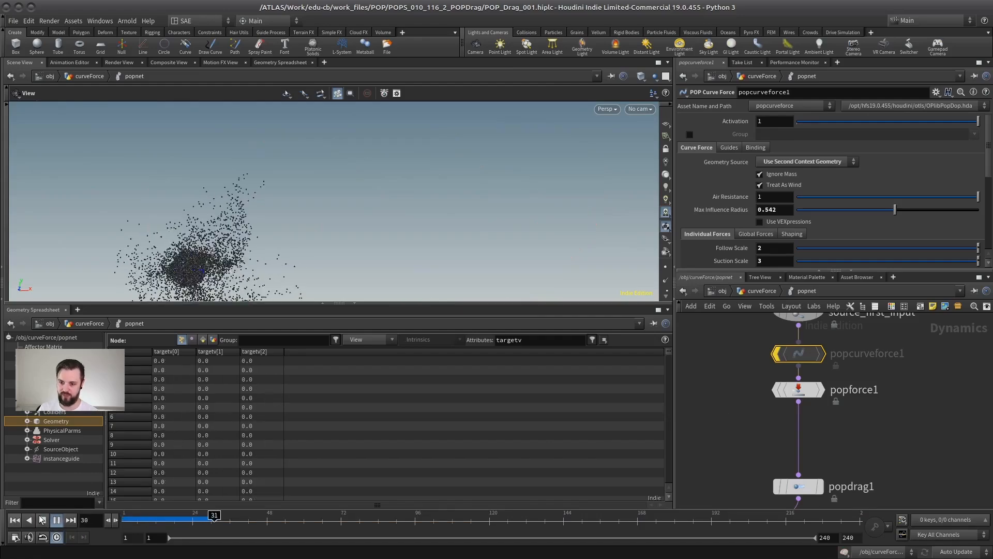
# Step: Stop playback and test the targetv attribute by bypassing popdrag1 too, restoring both popdrag1 and popcurveforce1
pyautogui.click(42, 519)
pyautogui.click(777, 486)
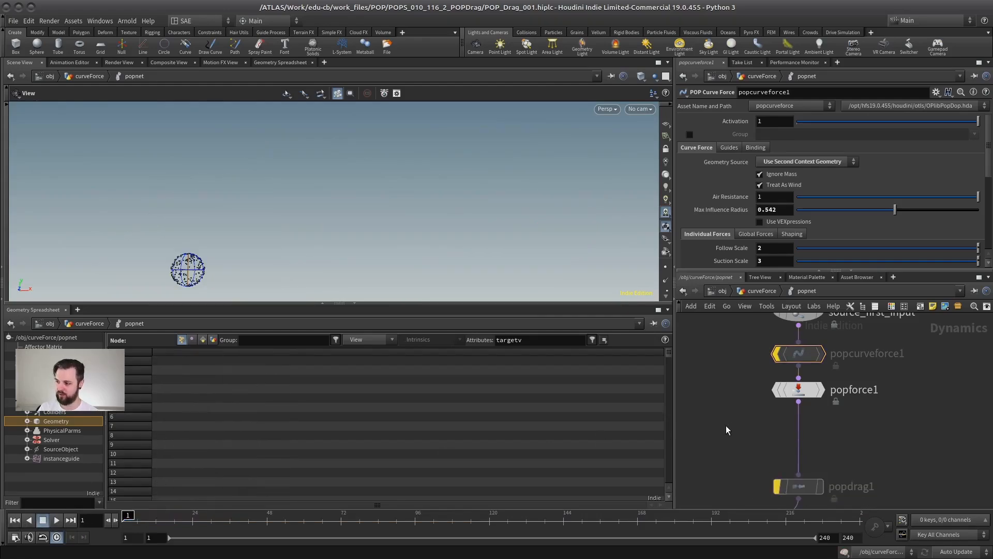
pyautogui.click(772, 460)
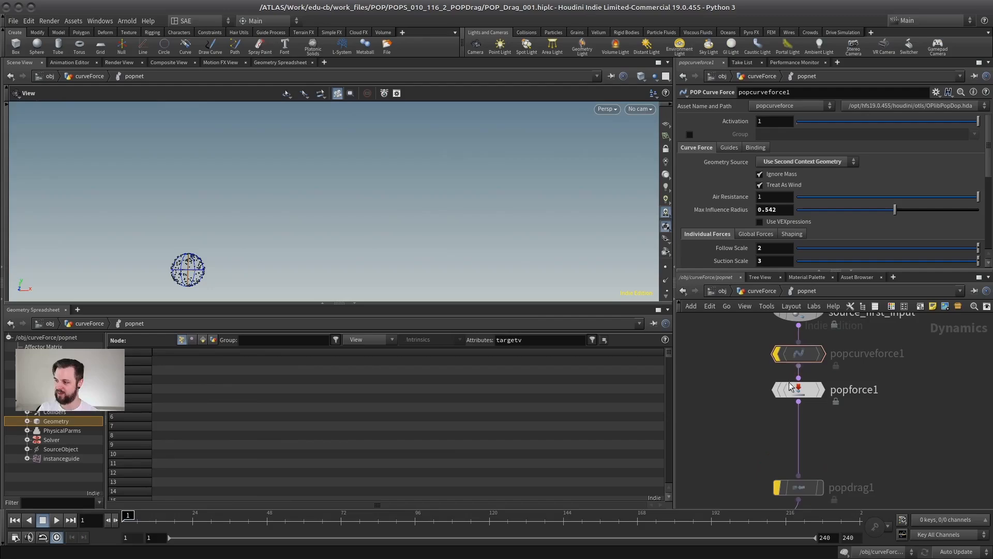
pyautogui.moveTo(800, 356)
pyautogui.click(770, 325)
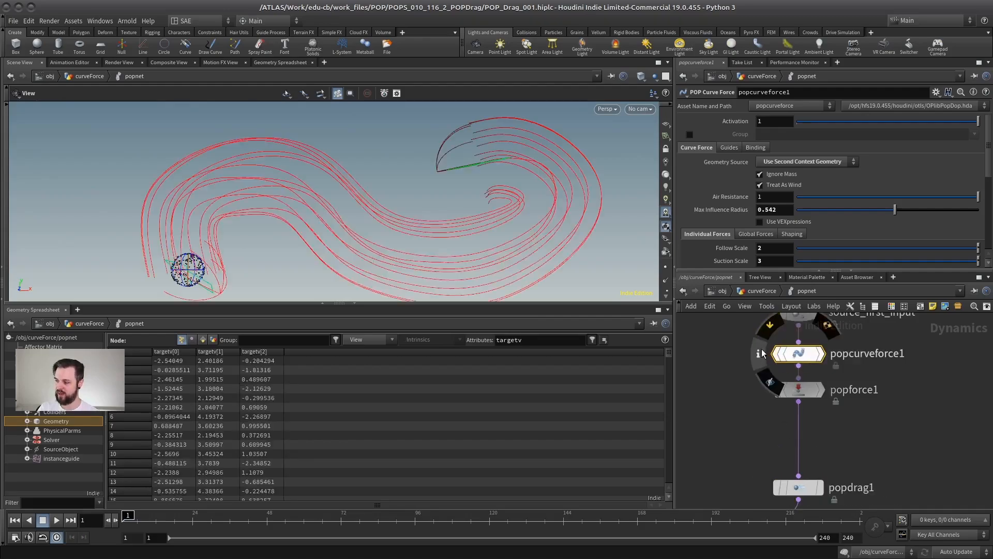
# Step: Enlarge the viewport by shrinking the Geometry Spreadsheet and show popdrag1's parameters
pyautogui.moveTo(808, 395); pyautogui.dragTo(808, 414)
pyautogui.moveTo(808, 360)
pyautogui.mouseDown()
pyautogui.moveTo(796, 361)
pyautogui.moveTo(808, 362)
pyautogui.mouseUp()
pyautogui.moveTo(808, 414); pyautogui.dragTo(809, 396)
pyautogui.moveTo(809, 397); pyautogui.dragTo(809, 443, button='middle')
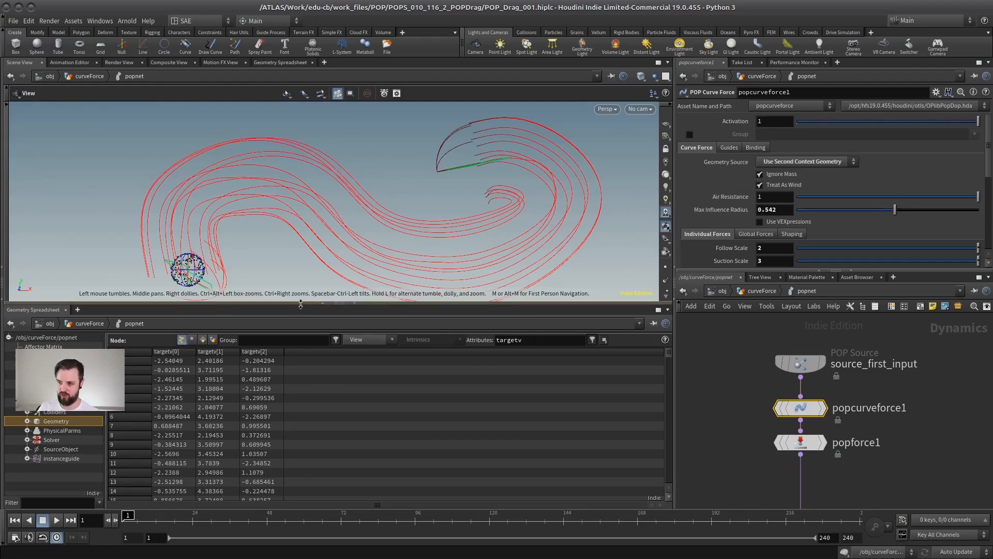
pyautogui.moveTo(301, 304); pyautogui.dragTo(299, 395)
pyautogui.moveTo(705, 436); pyautogui.dragTo(708, 335, button='middle')
pyautogui.moveTo(908, 399); pyautogui.dragTo(767, 445)
pyautogui.moveTo(754, 400); pyautogui.dragTo(799, 421, button='middle')
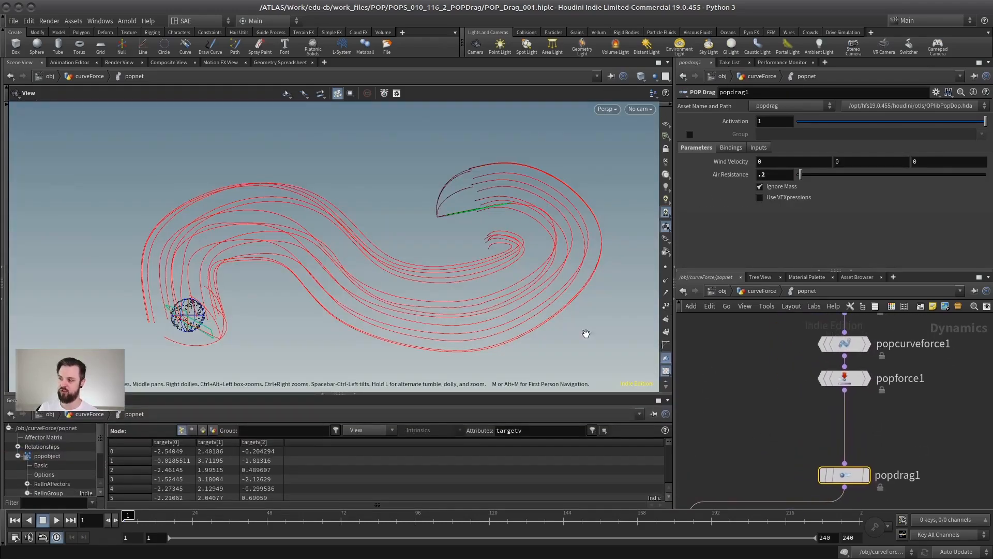
# Step: Replay the curve force simulation from the first frame and stop it at about frame 117
pyautogui.click(15, 520)
pyautogui.click(56, 520)
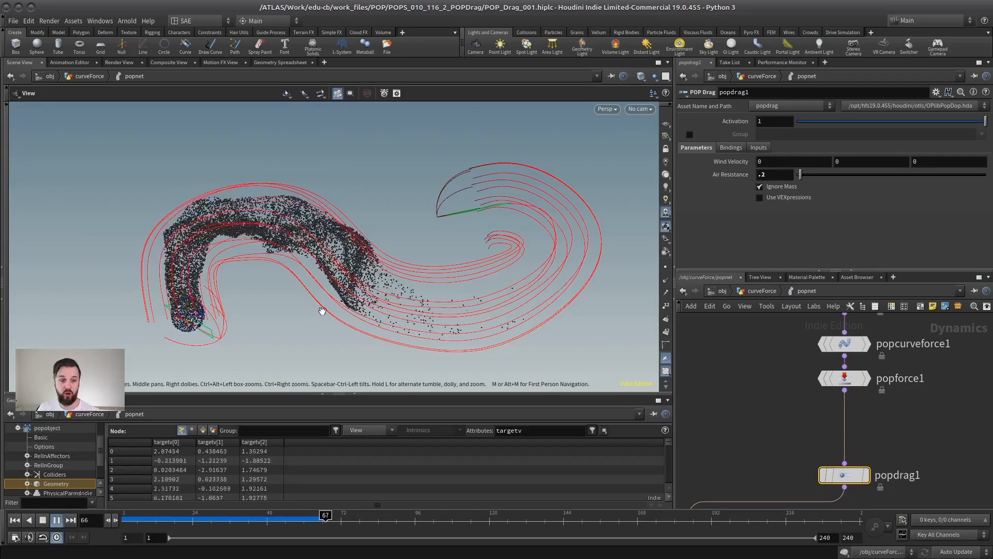
pyautogui.click(43, 519)
# Step: Add a POP Wind node beside popdrag1 and connect popforce1's output to it
pyautogui.moveTo(888, 436); pyautogui.dragTo(831, 406, button='middle')
pyautogui.scroll(-1, 829, 405)
pyautogui.moveTo(783, 439); pyautogui.dragTo(750, 426)
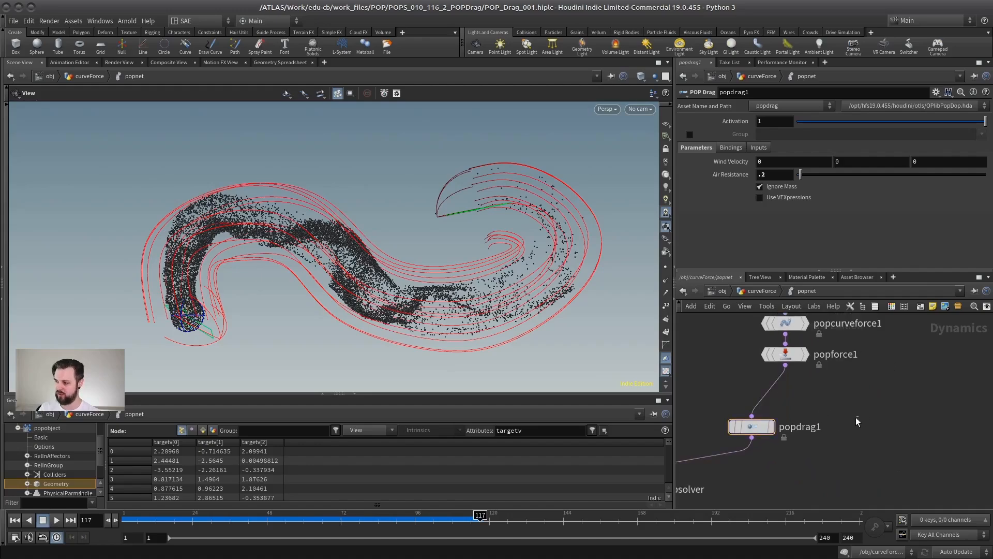
pyautogui.press('Tab')
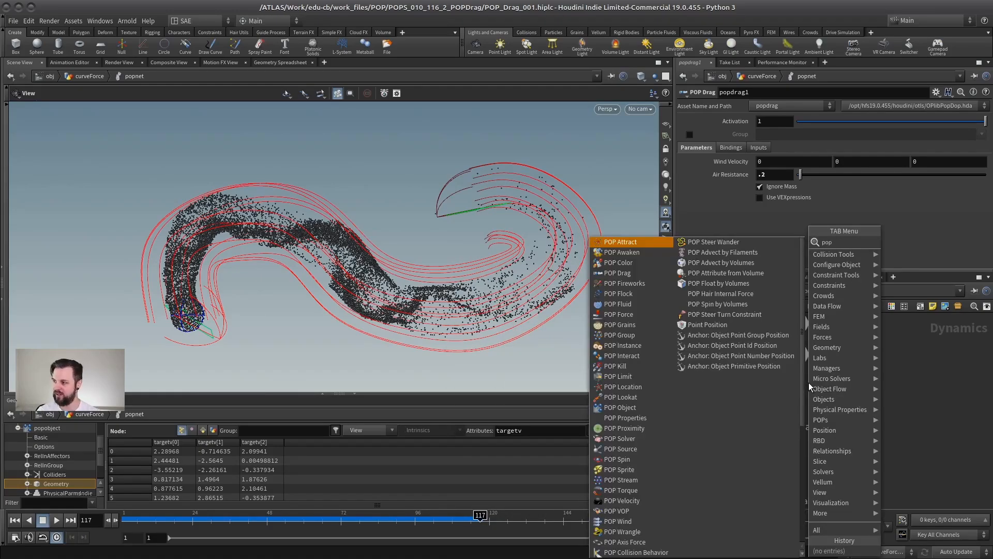
pyautogui.write('pop wind')
pyautogui.press('Return')
pyautogui.click(834, 426)
pyautogui.moveTo(785, 365); pyautogui.dragTo(838, 427)
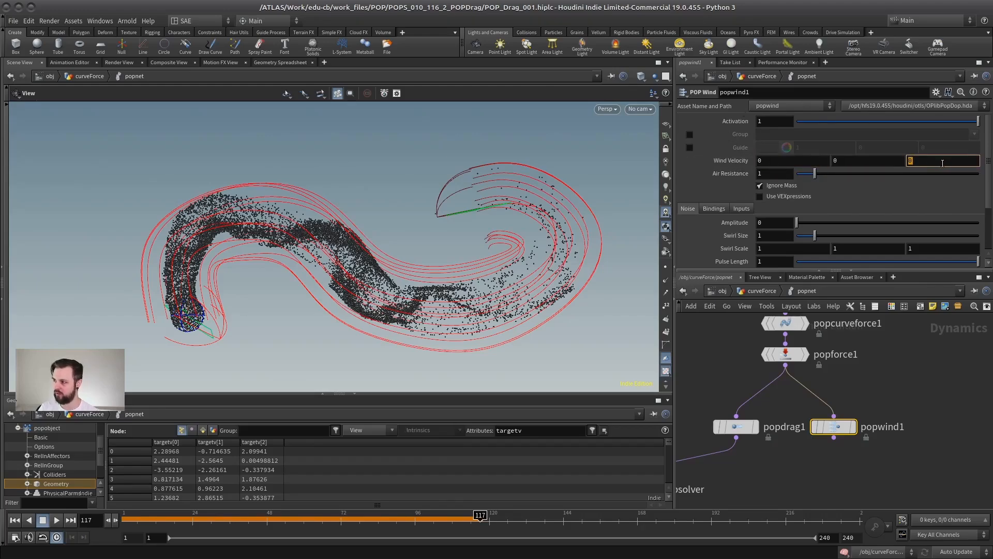
# Step: Compare the Wind Velocity and Air Resistance parameters of popwind1 and popdrag1
pyautogui.press('Tab')
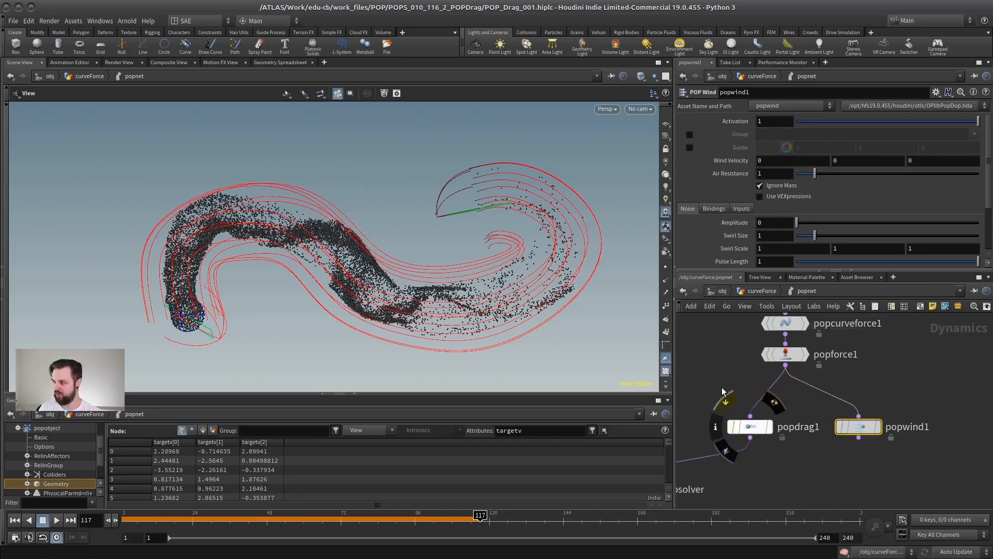
pyautogui.moveTo(729, 401); pyautogui.dragTo(762, 404, button='middle')
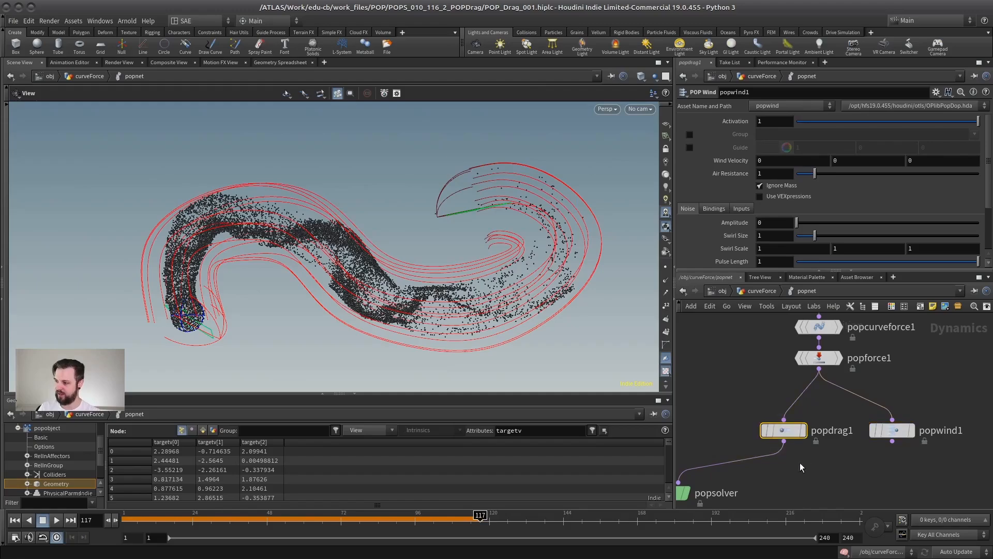
pyautogui.click(805, 436)
pyautogui.moveTo(721, 377); pyautogui.dragTo(804, 439)
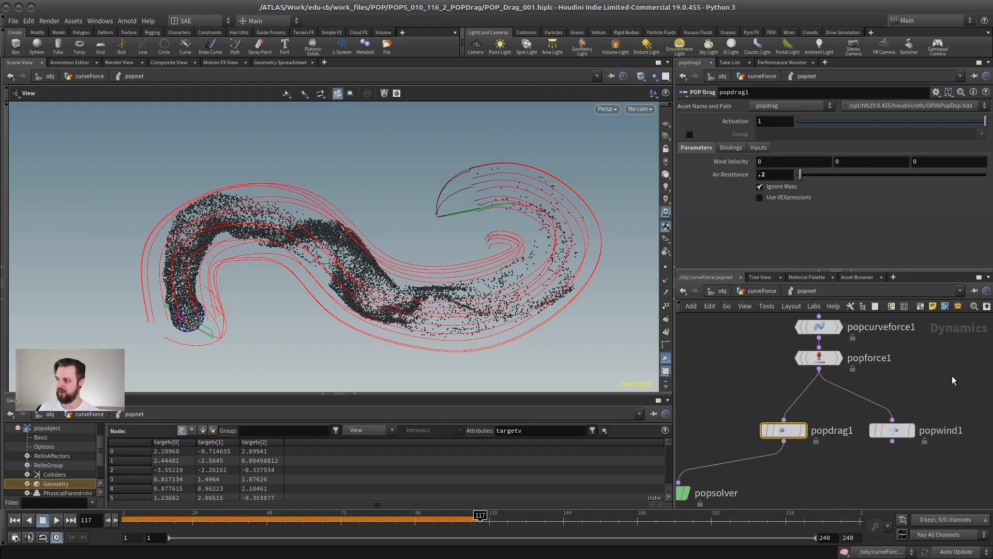
pyautogui.moveTo(953, 378); pyautogui.dragTo(875, 456)
pyautogui.moveTo(725, 381); pyautogui.dragTo(801, 457)
pyautogui.moveTo(962, 373); pyautogui.dragTo(877, 449)
pyautogui.moveTo(728, 388); pyautogui.dragTo(779, 433)
pyautogui.moveTo(732, 389); pyautogui.dragTo(797, 453)
# Step: Delete popwind1 and realign popdrag1 directly below popforce1
pyautogui.click(890, 439)
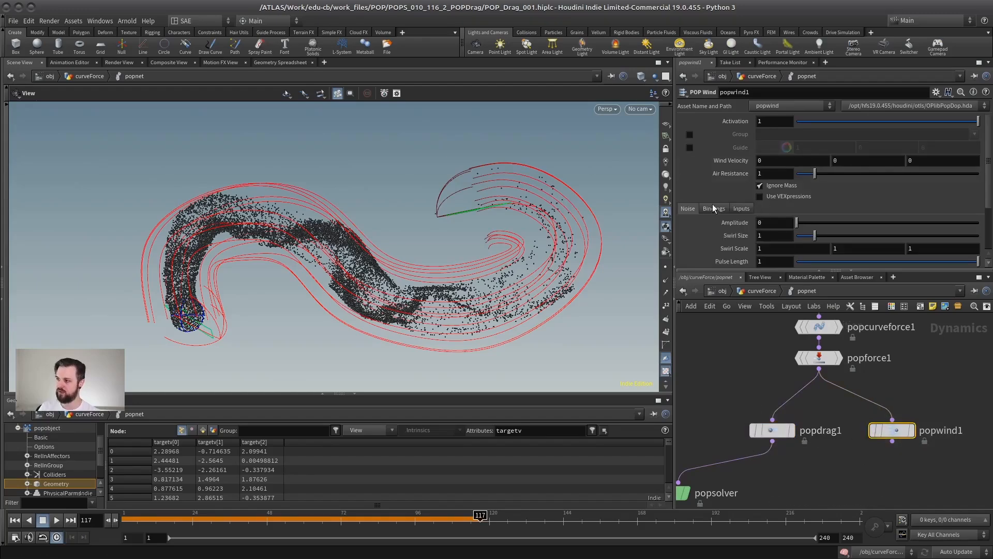
pyautogui.press('Delete')
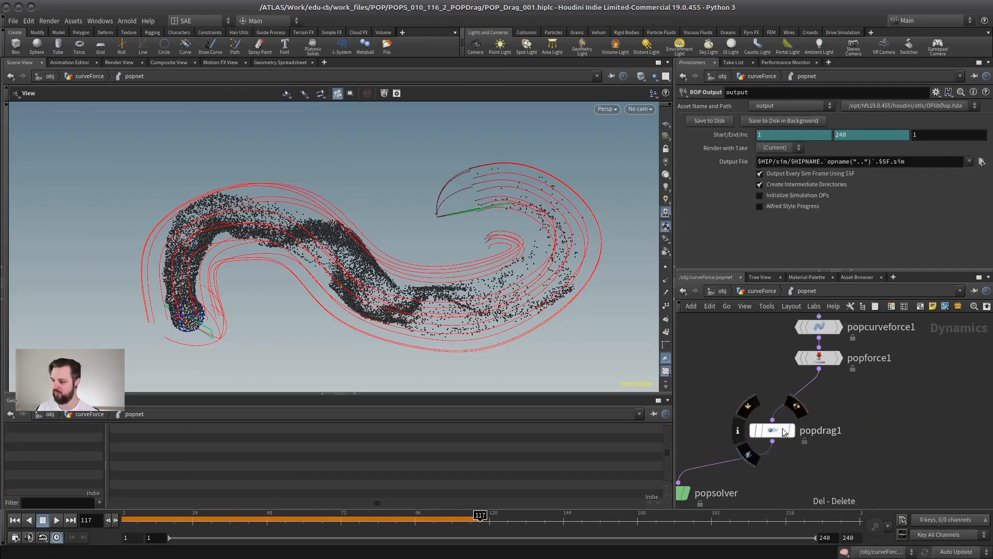
pyautogui.moveTo(772, 430); pyautogui.dragTo(824, 436)
pyautogui.click(822, 441)
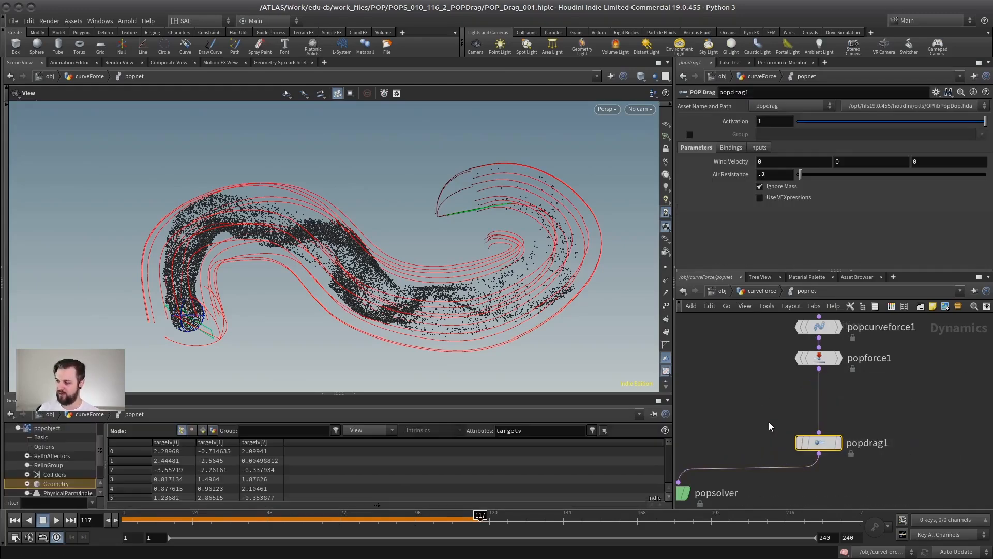
pyautogui.scroll(-4, 763, 416)
pyautogui.moveTo(777, 415); pyautogui.dragTo(795, 398, button='middle')
pyautogui.scroll(3, 795, 398)
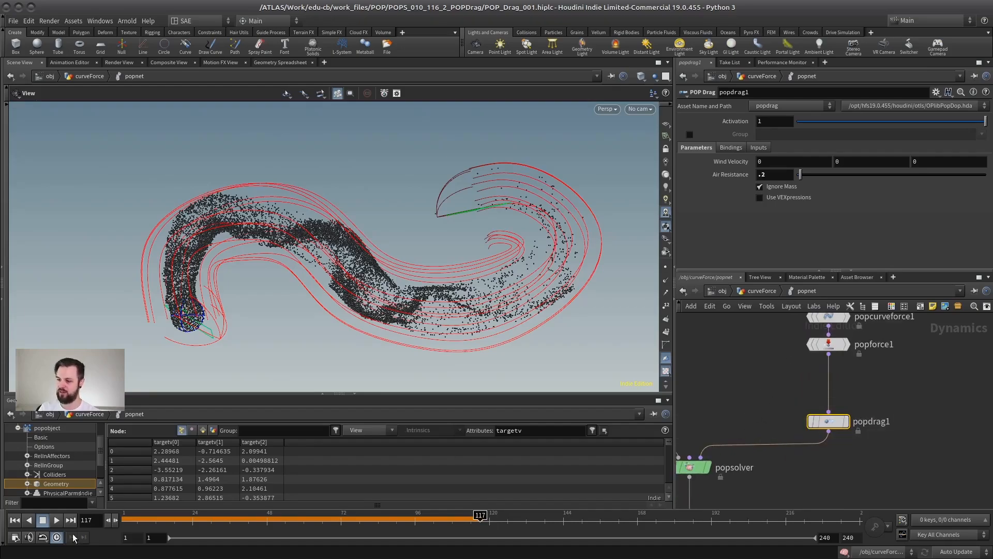
# Step: Replay the simulation from the first frame and open the starburst object to view its particles
pyautogui.click(13, 522)
pyautogui.click(57, 519)
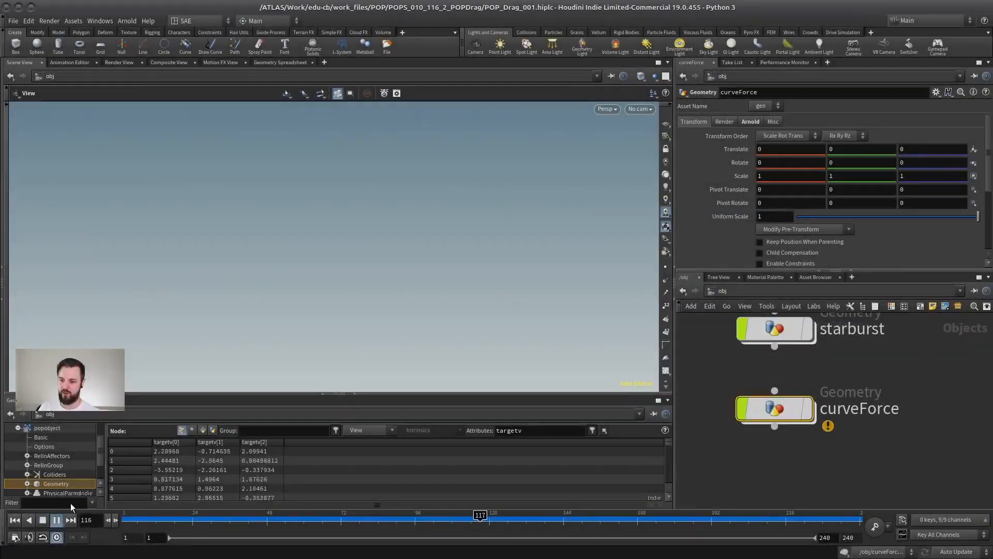
pyautogui.doubleClick(792, 330)
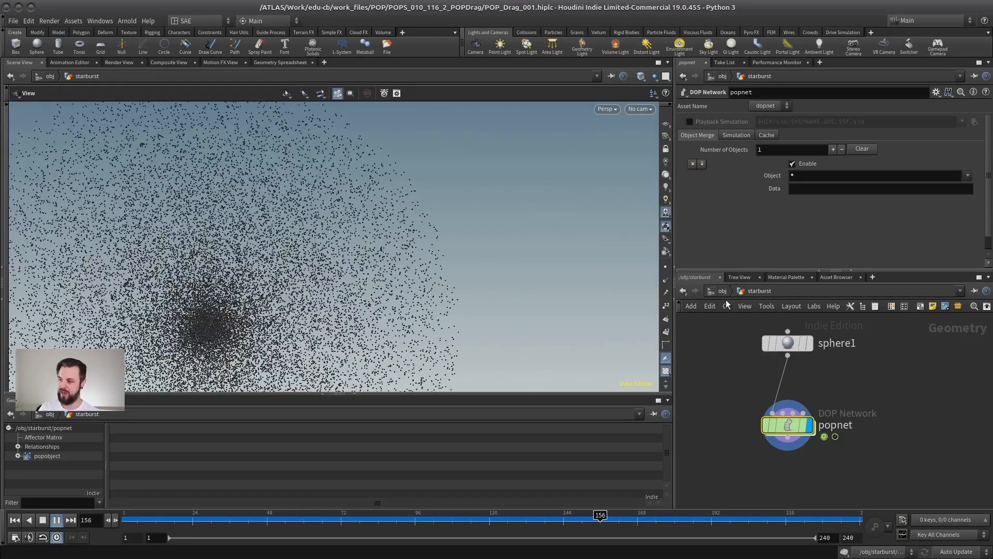
# Step: Return to the object level and open the curveForce network with playback stopped
pyautogui.click(720, 293)
pyautogui.moveTo(874, 362); pyautogui.dragTo(812, 376, button='middle')
pyautogui.scroll(-3, 812, 376)
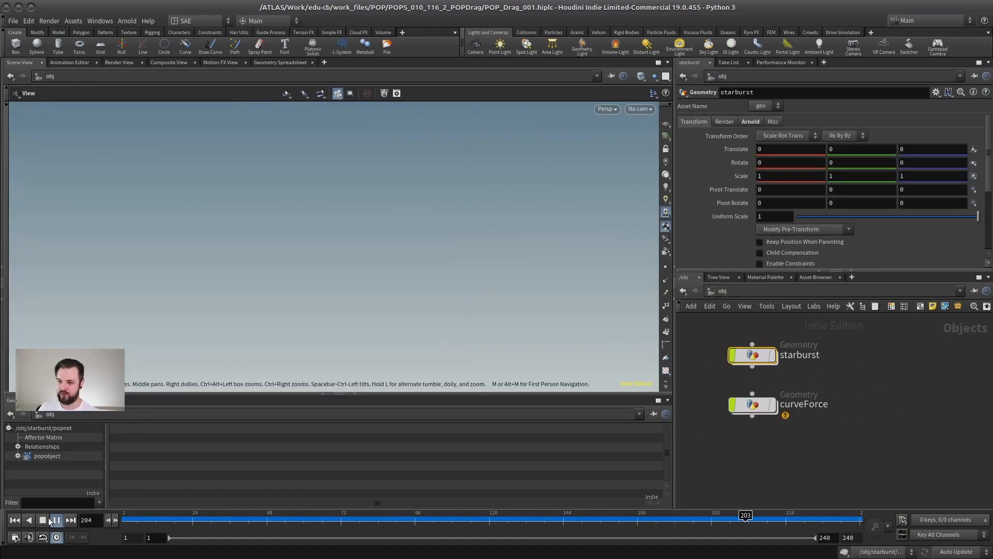
pyautogui.moveTo(915, 362); pyautogui.dragTo(685, 357, button='middle')
pyautogui.doubleClick(741, 420)
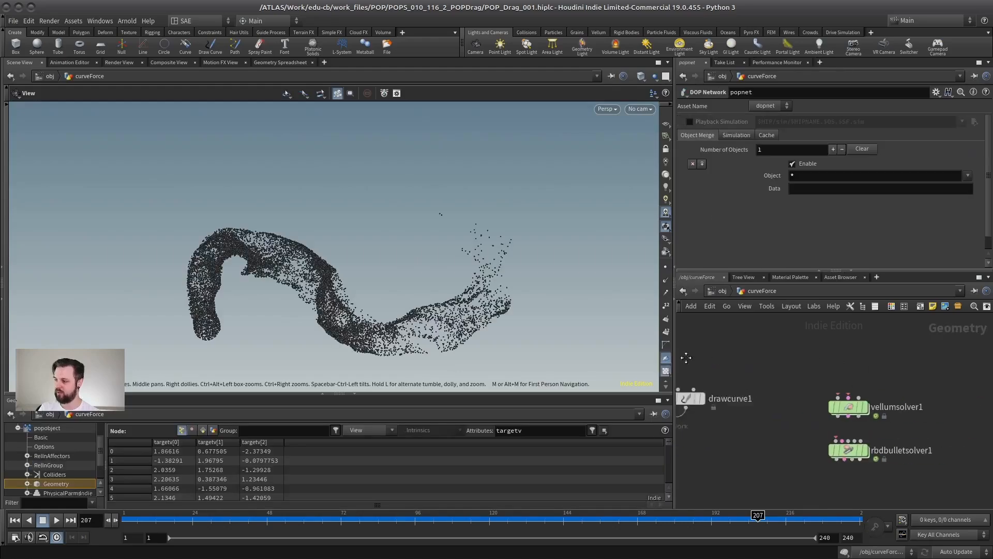
# Step: Examine the Wind and Wind Drag settings among vellumsolver1's forces
pyautogui.moveTo(874, 389); pyautogui.dragTo(799, 371, button='middle')
pyautogui.moveTo(800, 370); pyautogui.dragTo(719, 452)
pyautogui.scroll(2, 808, 418)
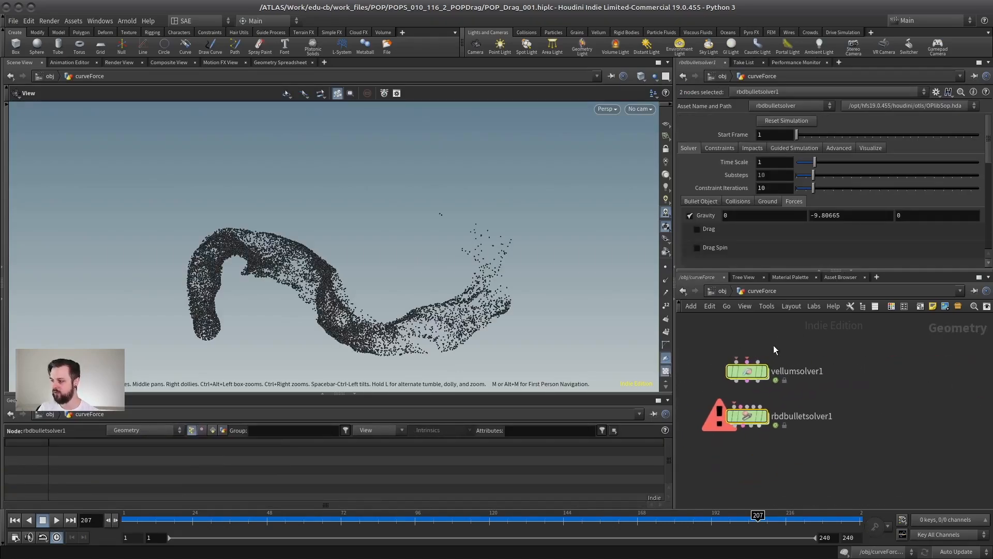
pyautogui.moveTo(840, 345); pyautogui.dragTo(859, 359, button='middle')
pyautogui.click(791, 381)
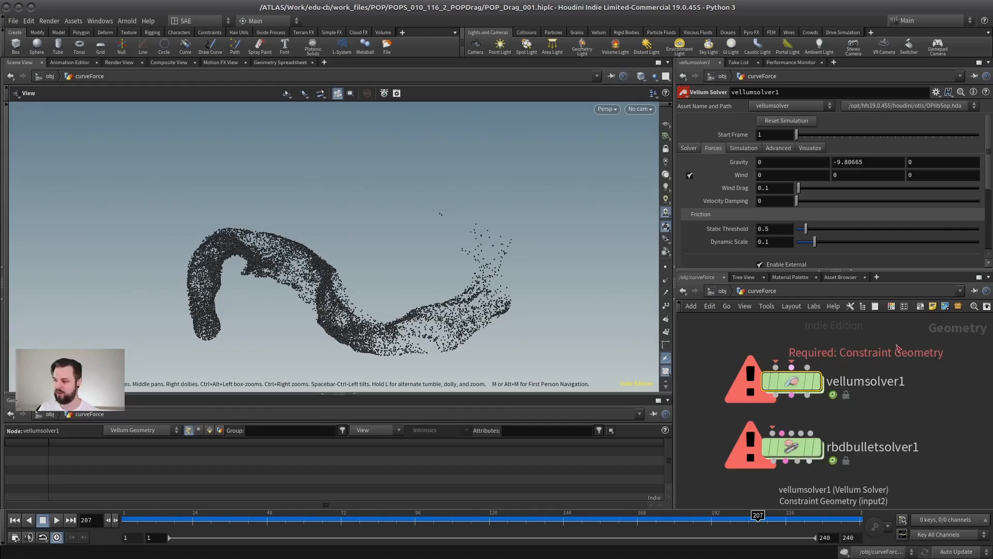
pyautogui.moveTo(906, 413); pyautogui.dragTo(739, 481)
pyautogui.moveTo(859, 405); pyautogui.dragTo(871, 396, button='middle')
pyautogui.moveTo(871, 396); pyautogui.dragTo(776, 289)
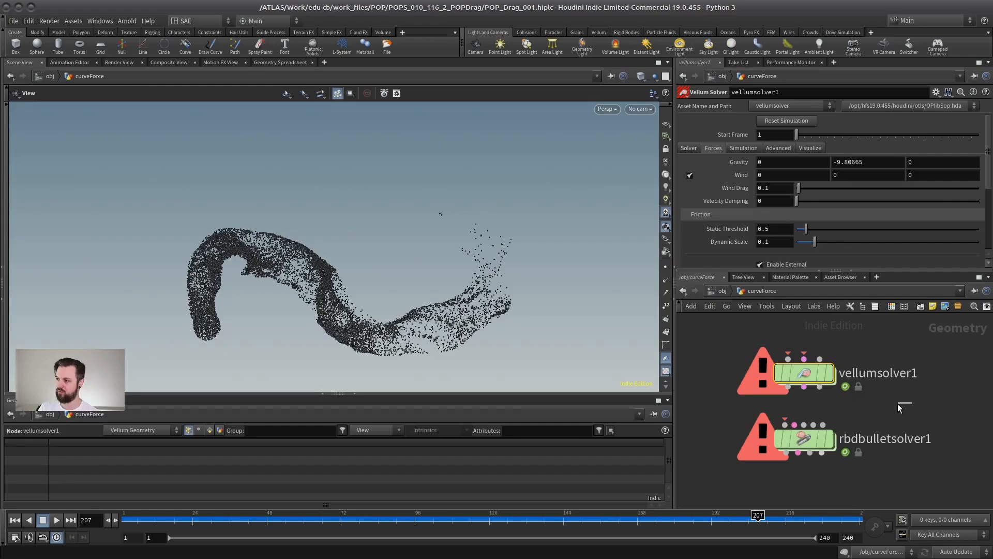
# Step: Enable Drag temporarily in rbdbulletsolver1's forces to inspect its Wind Velocity and Air Resistance, and disable it again
pyautogui.click(804, 439)
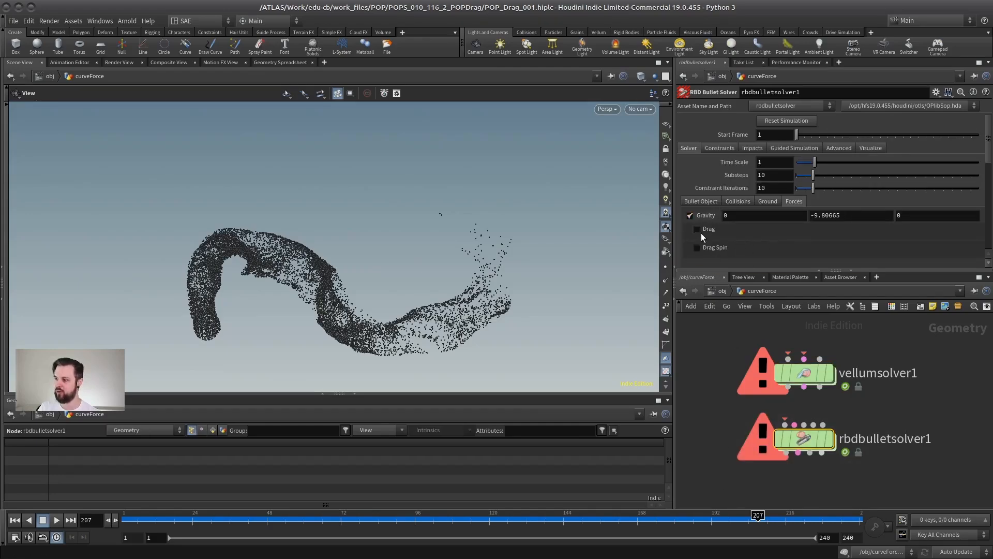
pyautogui.moveTo(737, 269); pyautogui.dragTo(737, 337)
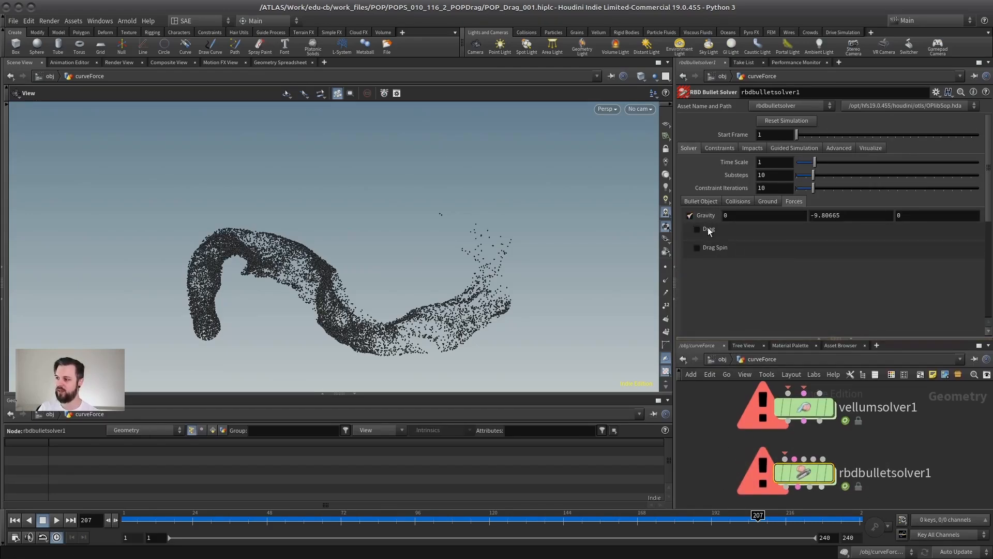
pyautogui.click(696, 230)
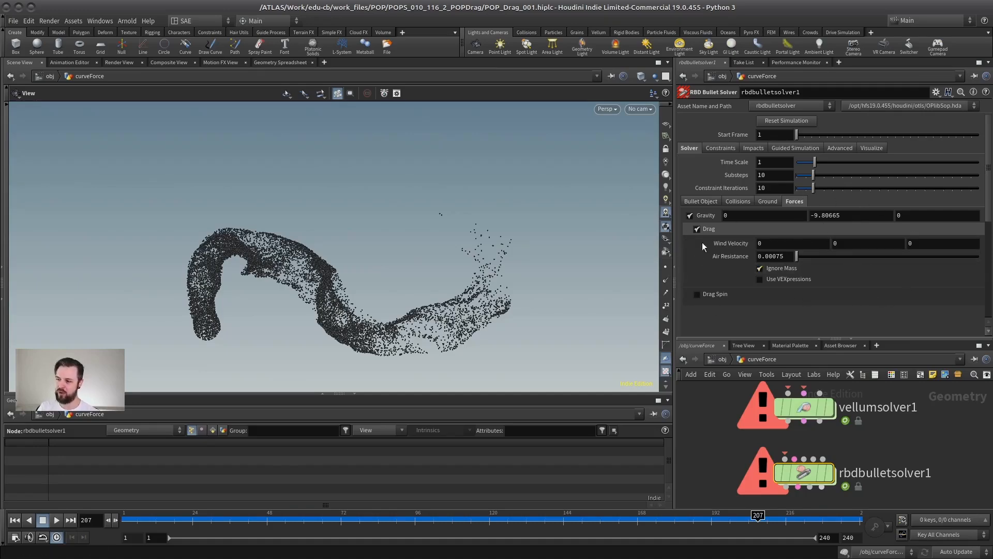
pyautogui.click(697, 230)
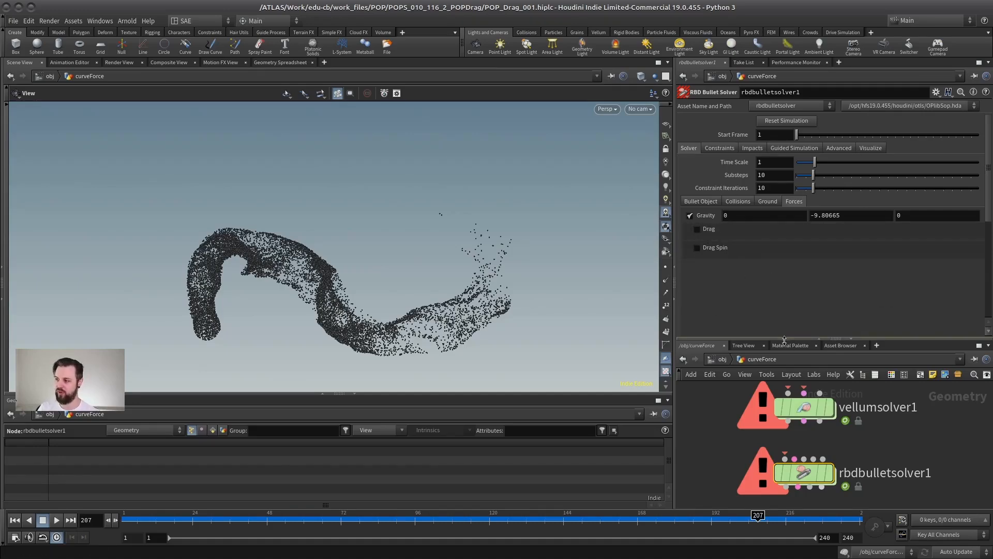
pyautogui.moveTo(784, 340); pyautogui.dragTo(783, 271)
# Step: Enlarge the viewport slightly by reducing the height of the Geometry Spreadsheet
pyautogui.scroll(2, 866, 403)
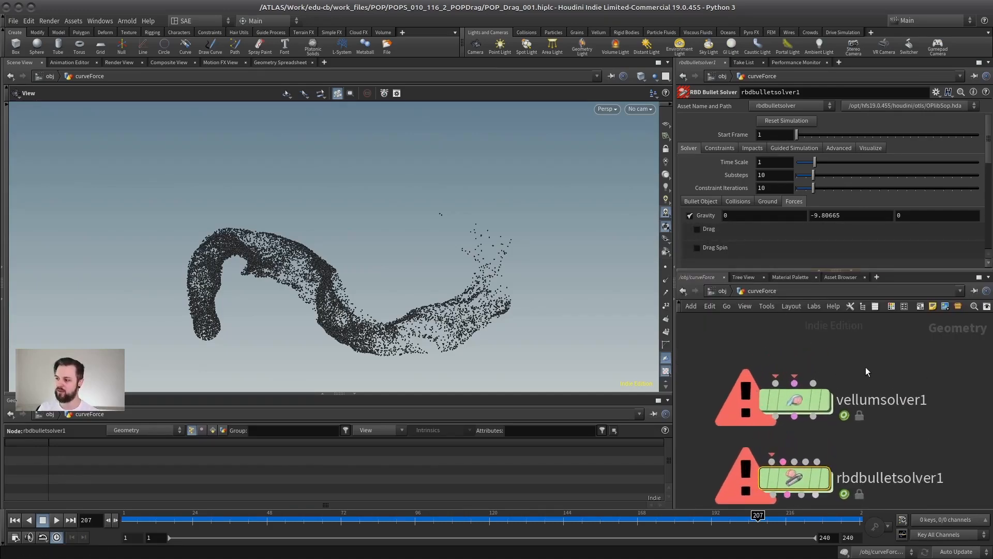
pyautogui.scroll(-2, 866, 368)
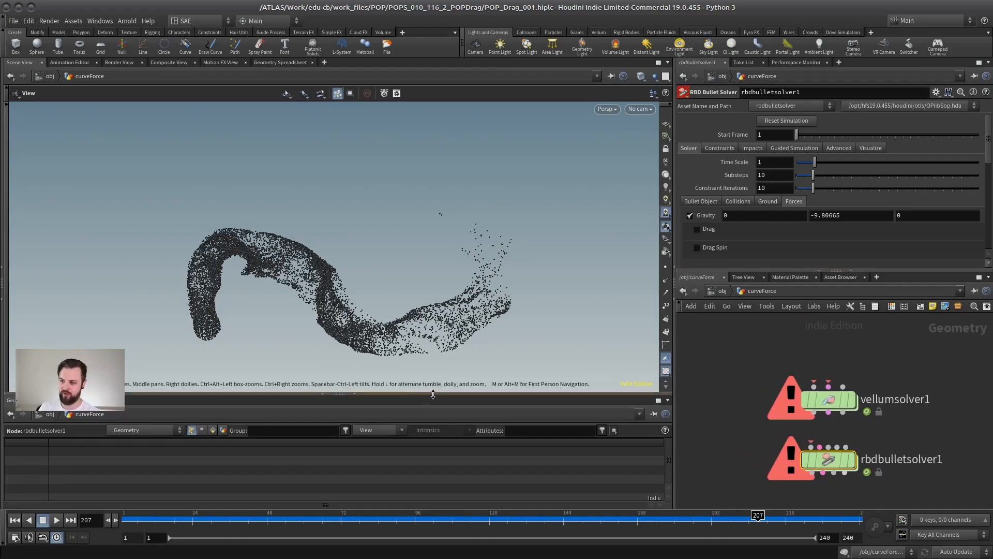
pyautogui.moveTo(419, 394); pyautogui.dragTo(419, 421)
pyautogui.scroll(-3, 781, 373)
pyautogui.scroll(3, 780, 373)
pyautogui.moveTo(753, 358); pyautogui.dragTo(776, 360, button='middle')
pyautogui.scroll(-4, 825, 356)
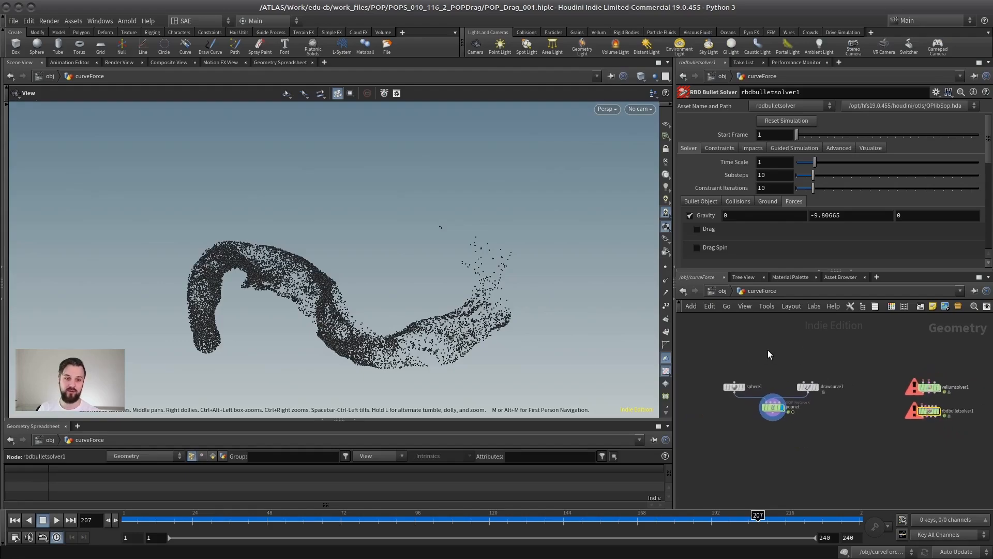
pyautogui.scroll(2, 770, 354)
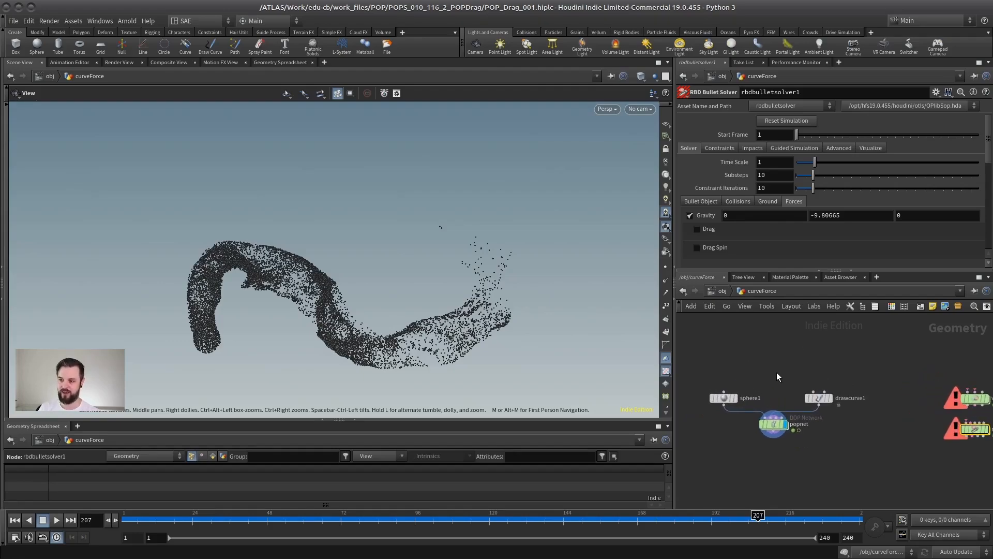
pyautogui.scroll(1, 742, 404)
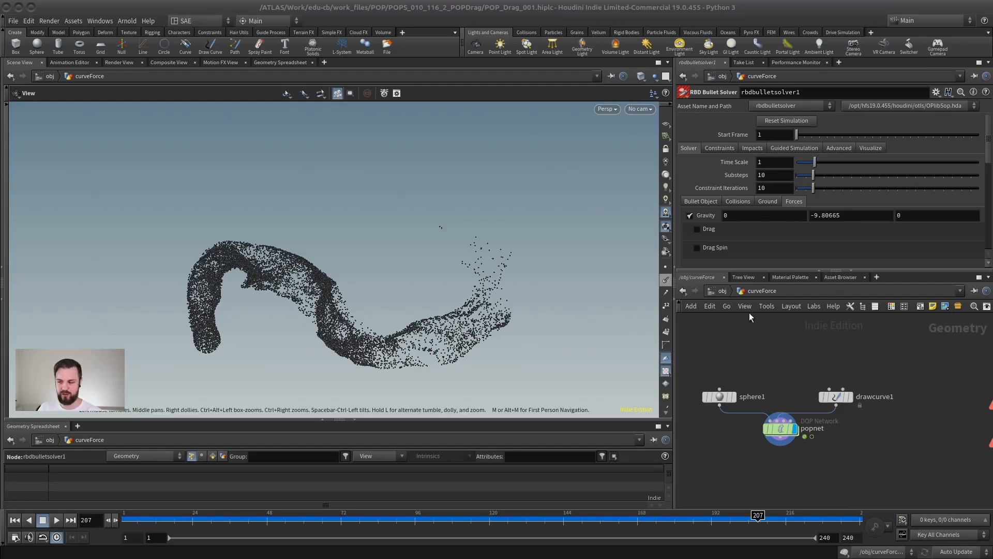
pyautogui.scroll(-2, 807, 370)
pyautogui.scroll(-1, 802, 358)
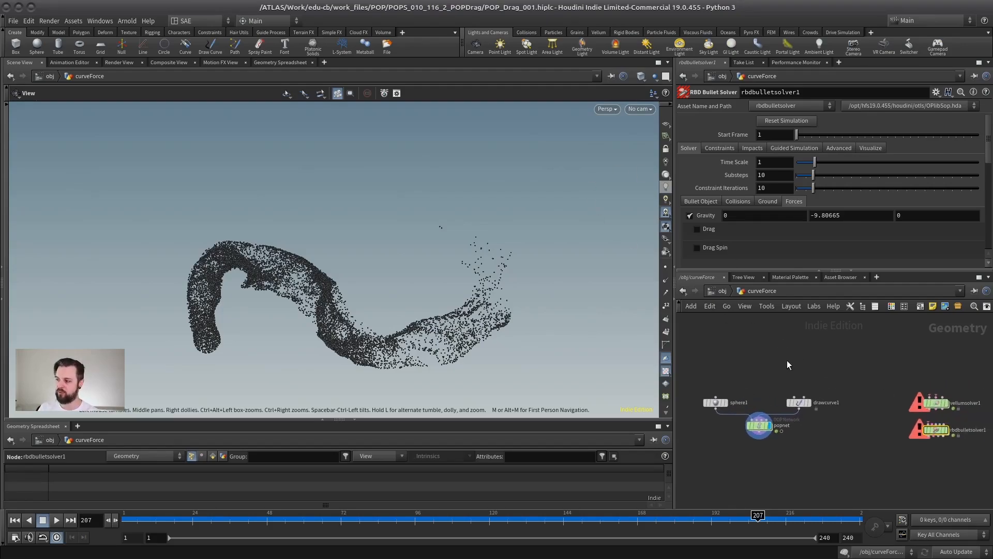